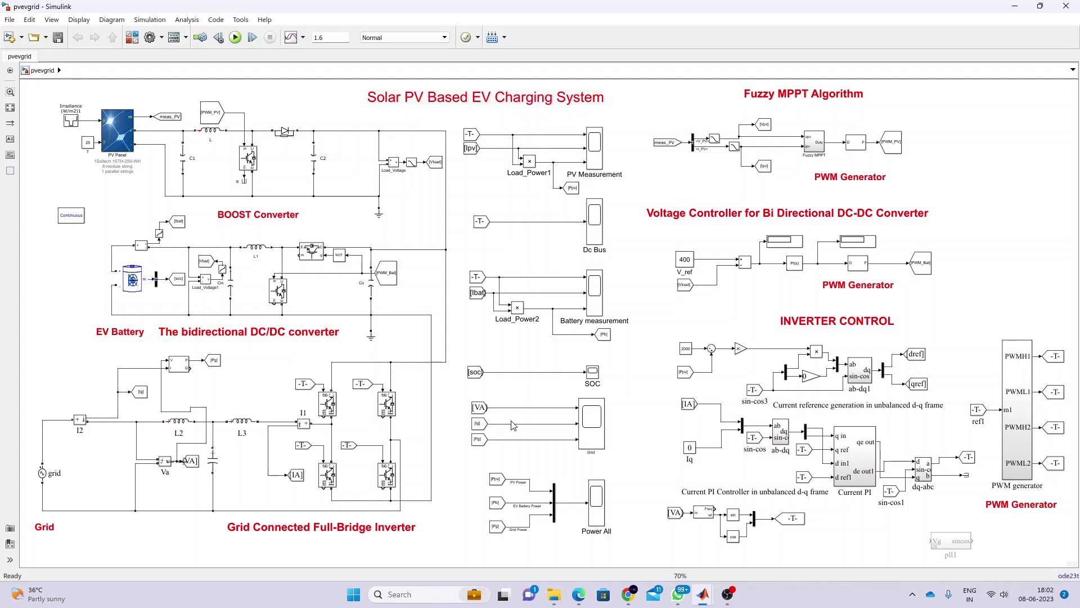
Step: Mark the PV panel, EV battery, grid, DC bus, boost converter, bidirectional converter and full-bridge inverter with the on-screen pen, and clear the marks
left_click(124, 148)
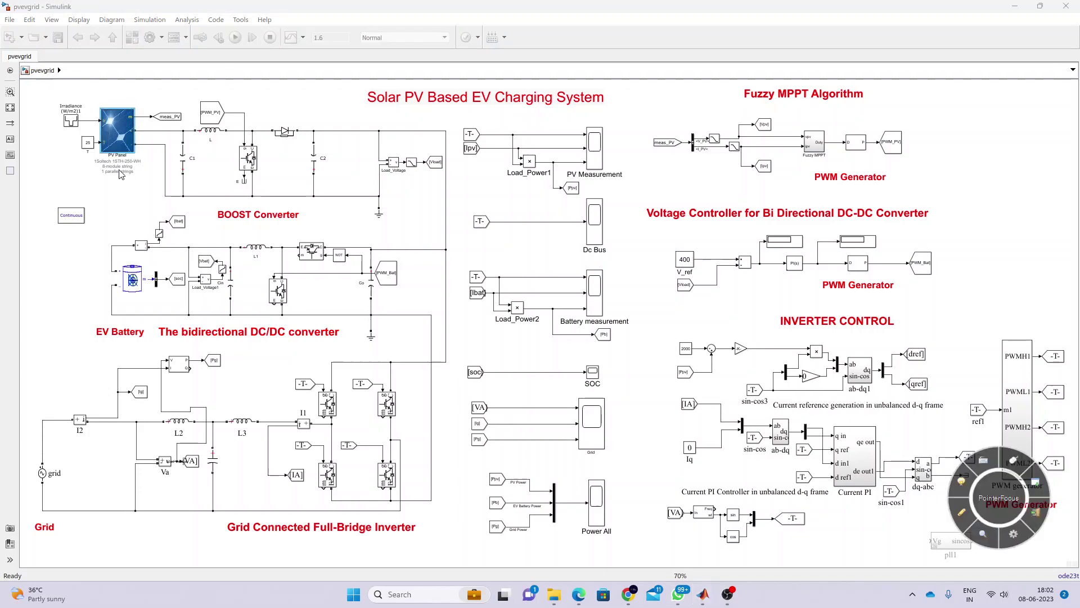
key("F9")
mouse_move(92, 137)
left_mouse_down()
mouse_move(107, 146)
mouse_move(134, 131)
left_mouse_up()
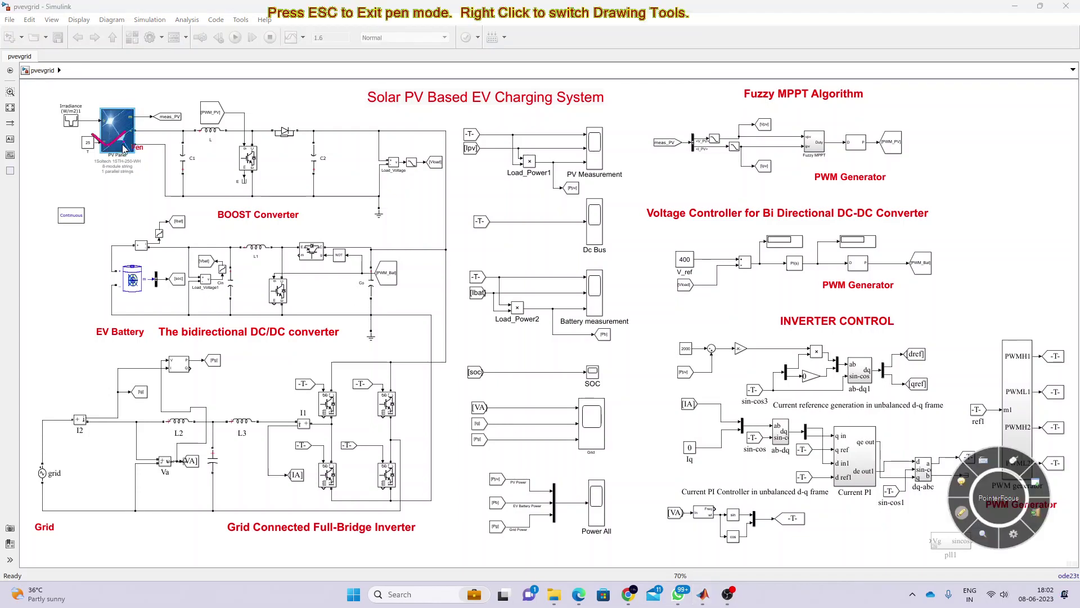
mouse_move(109, 281)
left_mouse_down()
mouse_move(133, 285)
mouse_move(167, 270)
left_mouse_up()
mouse_move(35, 461)
left_mouse_down()
mouse_move(44, 475)
mouse_move(57, 456)
left_mouse_up()
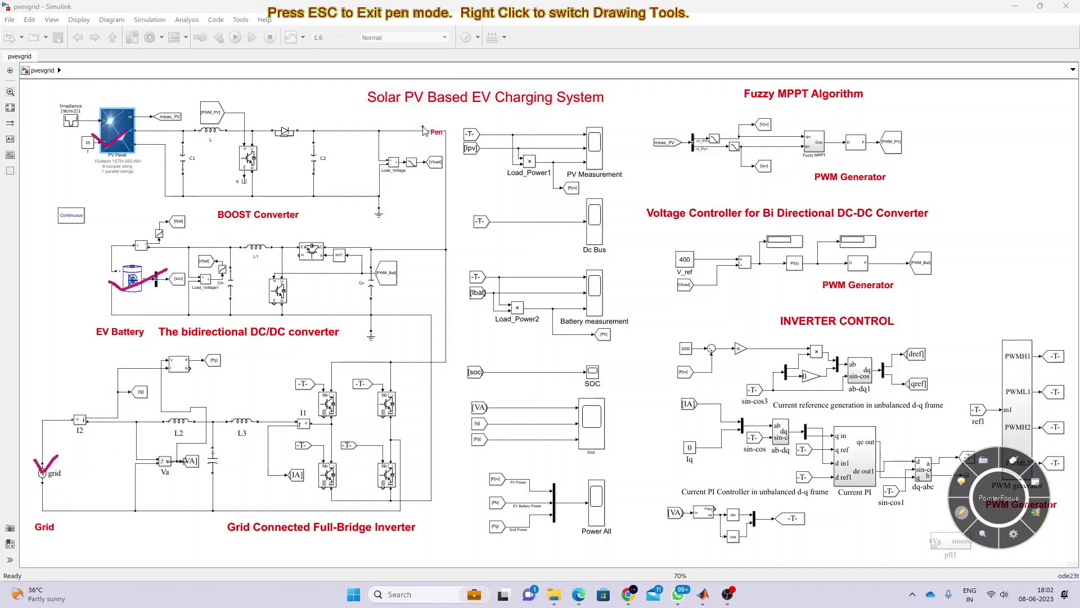
mouse_move(423, 118)
left_mouse_down()
mouse_move(428, 314)
mouse_move(414, 534)
left_mouse_up()
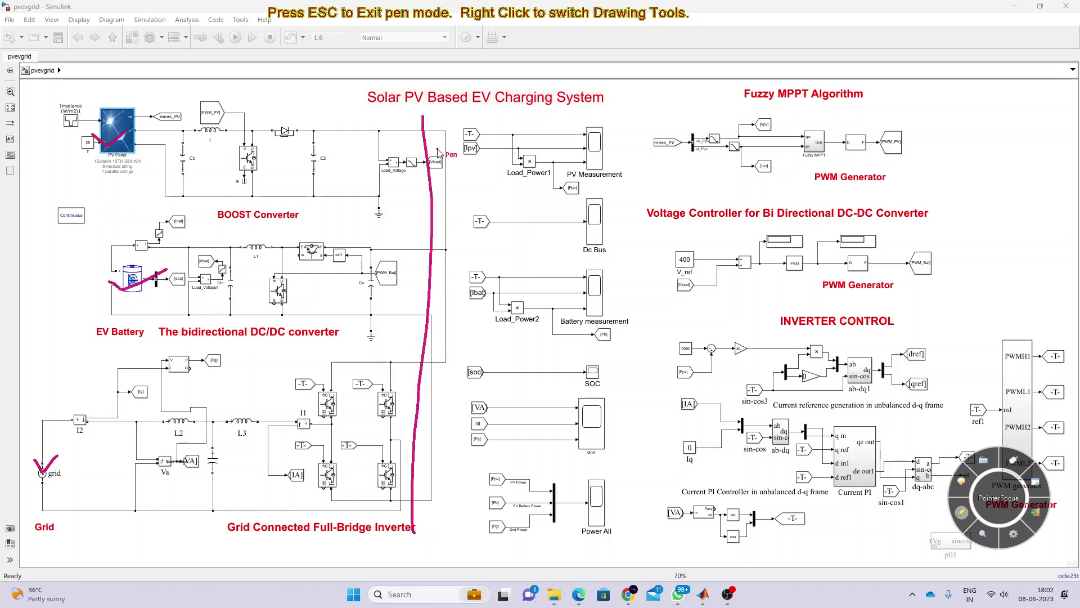
mouse_move(232, 181)
left_mouse_down()
mouse_move(239, 187)
mouse_move(304, 151)
left_mouse_up()
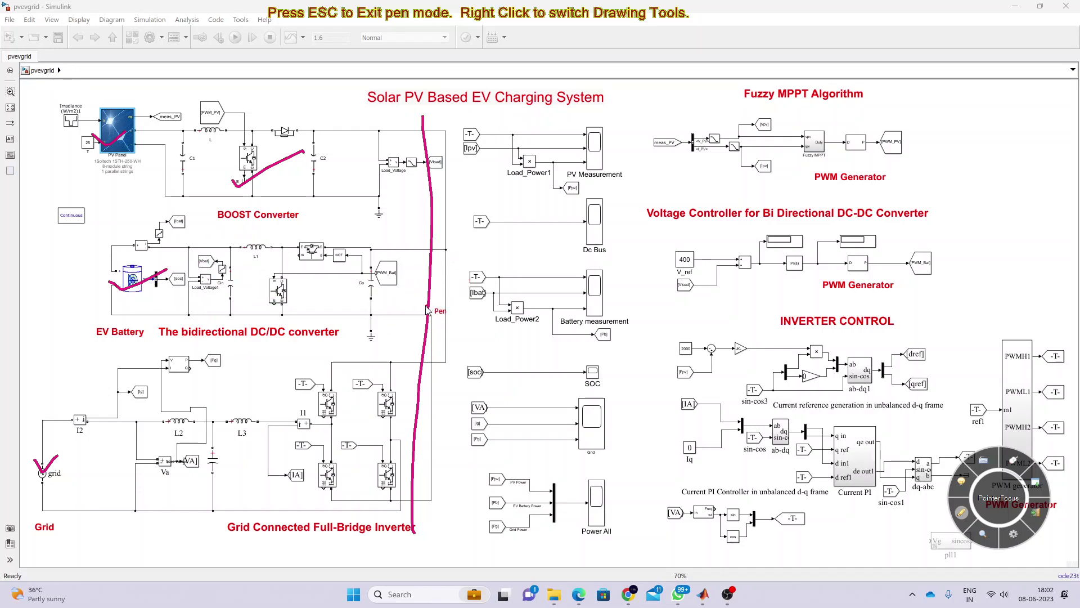
mouse_move(266, 230)
left_mouse_down()
mouse_move(215, 254)
mouse_move(212, 324)
mouse_move(310, 339)
mouse_move(401, 274)
mouse_move(373, 234)
mouse_move(288, 225)
mouse_move(259, 239)
left_mouse_up()
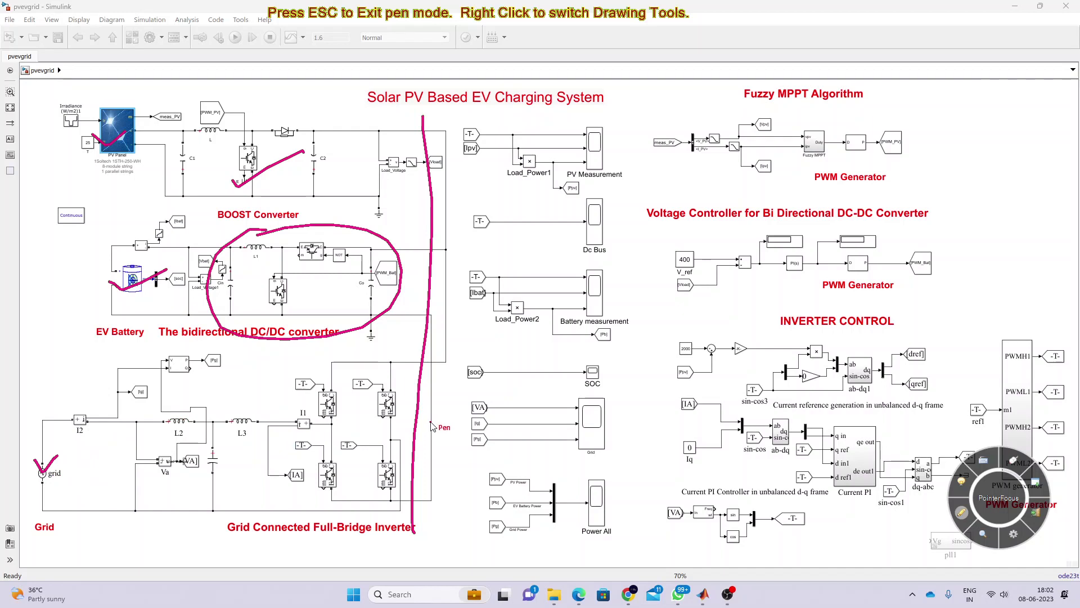
mouse_move(304, 361)
left_mouse_down()
mouse_move(267, 362)
mouse_move(191, 391)
mouse_move(154, 445)
mouse_move(199, 495)
mouse_move(293, 508)
mouse_move(395, 477)
mouse_move(406, 413)
mouse_move(374, 373)
mouse_move(298, 364)
left_mouse_up()
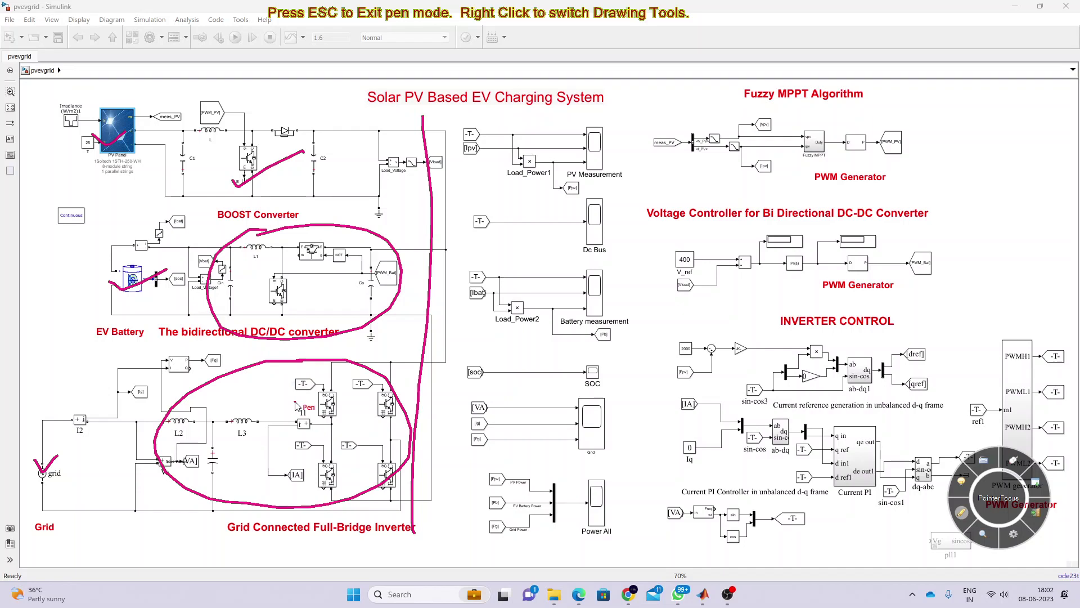
key("Escape")
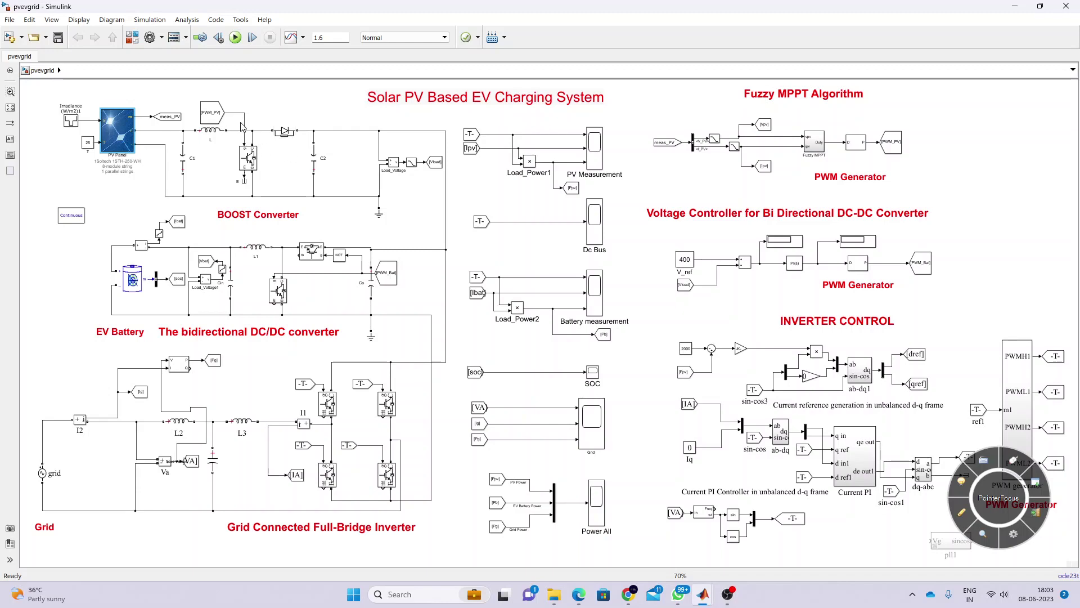
Step: Trace the PV voltage and current signals entering the Fuzzy MPPT block and open that subsystem
scroll(777, 133, "up", 3)
left_click(781, 139)
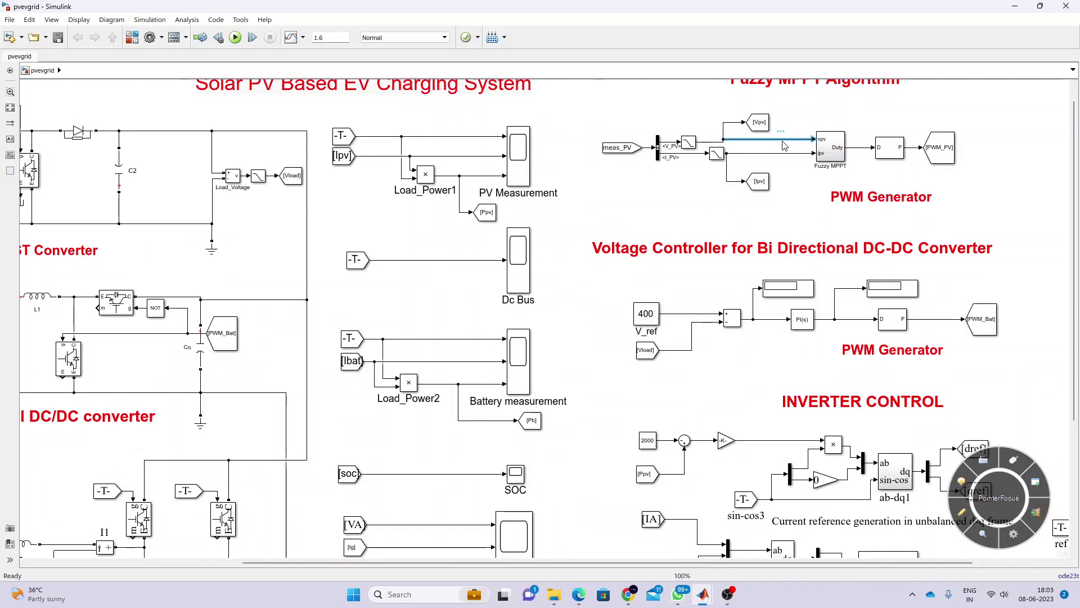
left_click(784, 153)
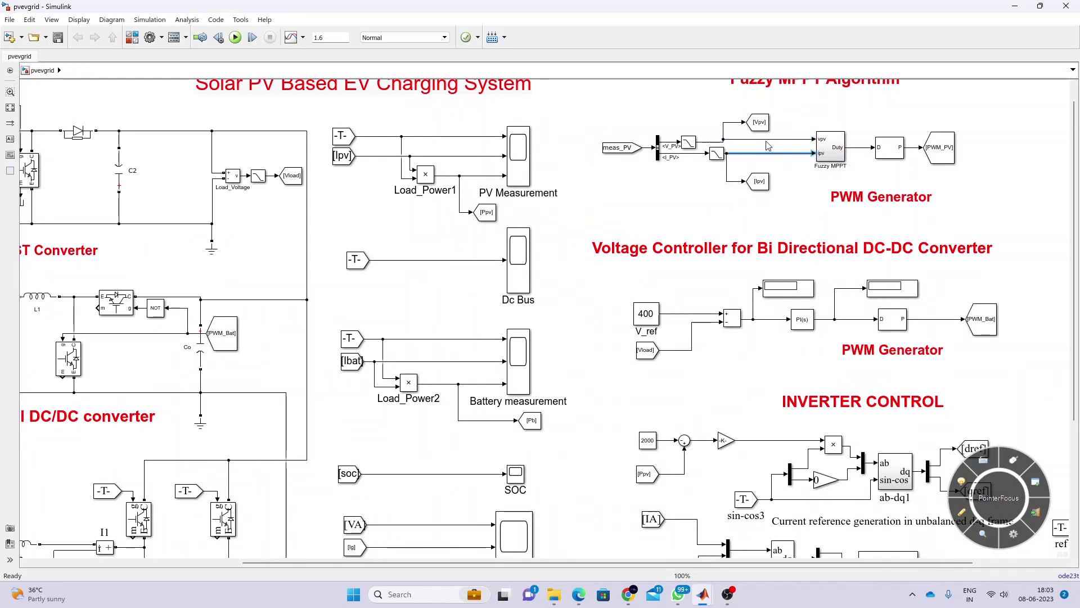
double_click(841, 157)
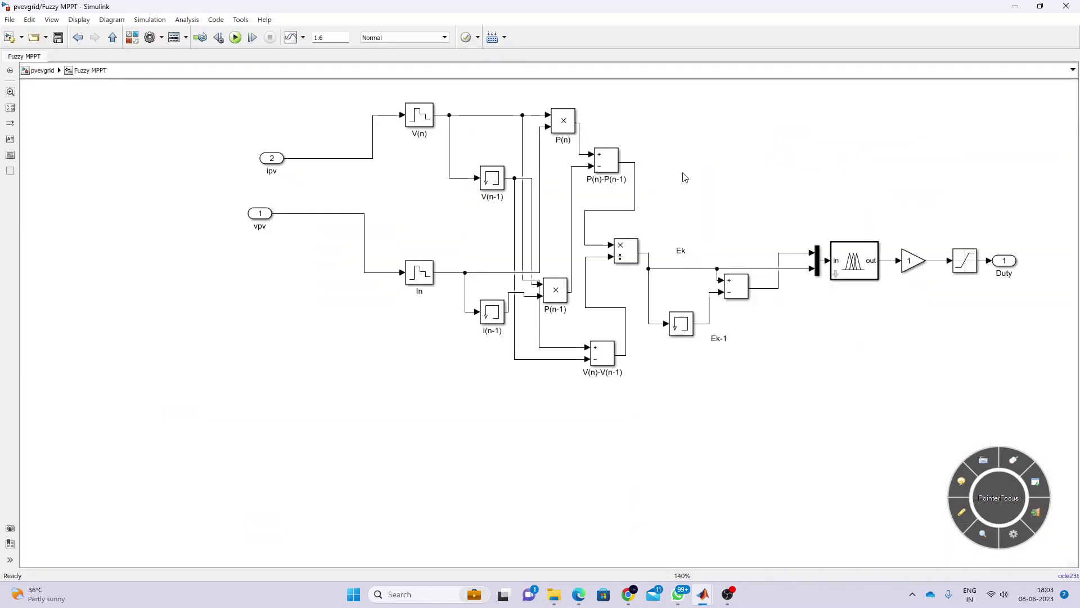
left_click(10, 107)
Step: Examine how the V(n), V(n-1), I(n-1), P(n) and P(n-1) blocks form the power difference P(n)-P(n-1)
left_click(519, 223)
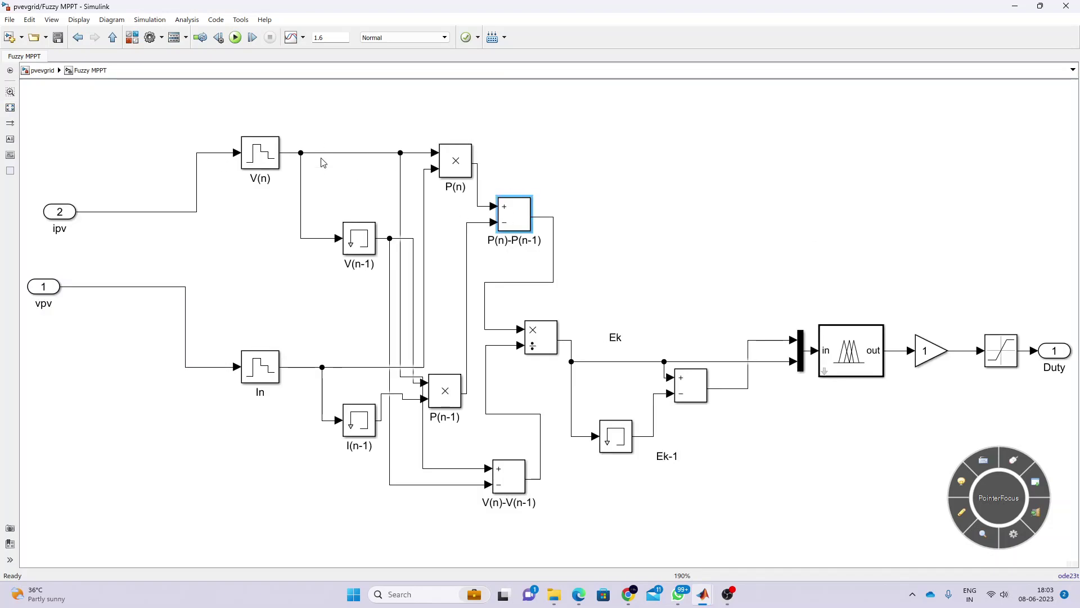
left_click(270, 167)
left_click_drag(330, 207, 386, 268)
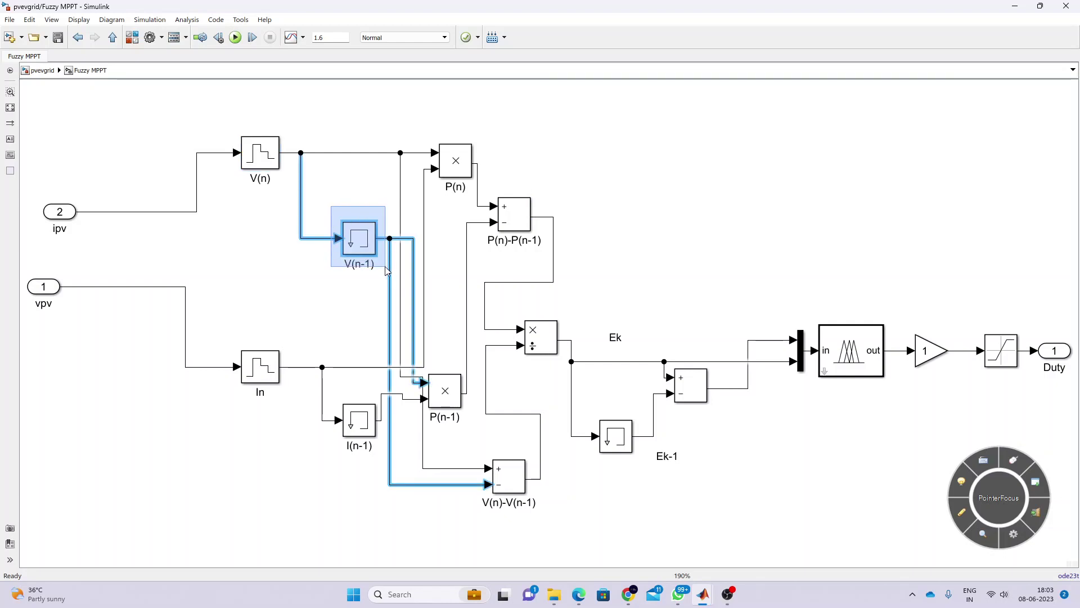
left_click_drag(326, 398, 364, 437)
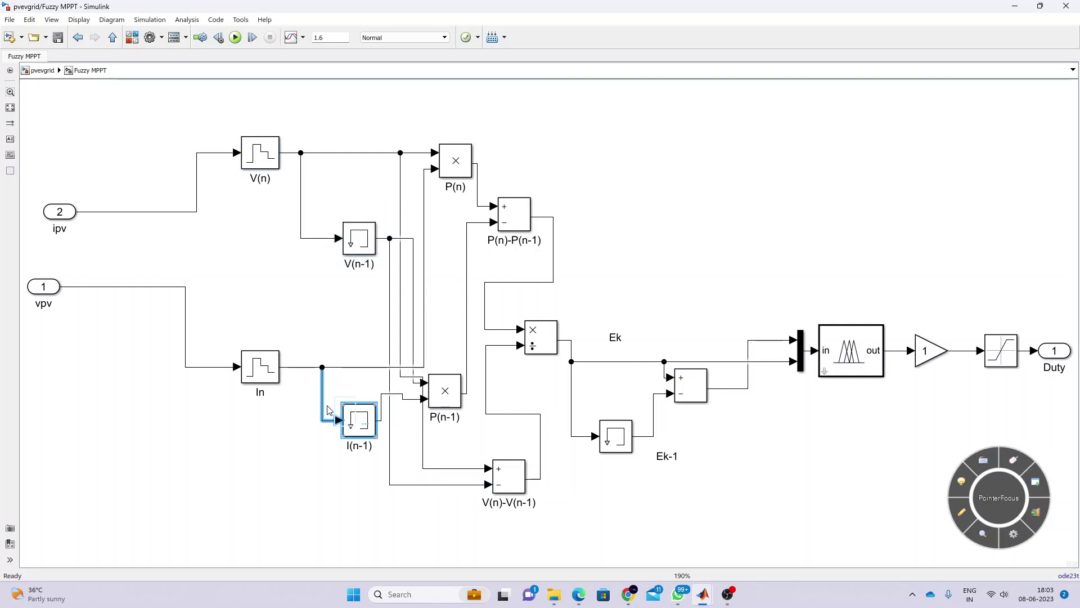
left_click(464, 224)
left_click(460, 168)
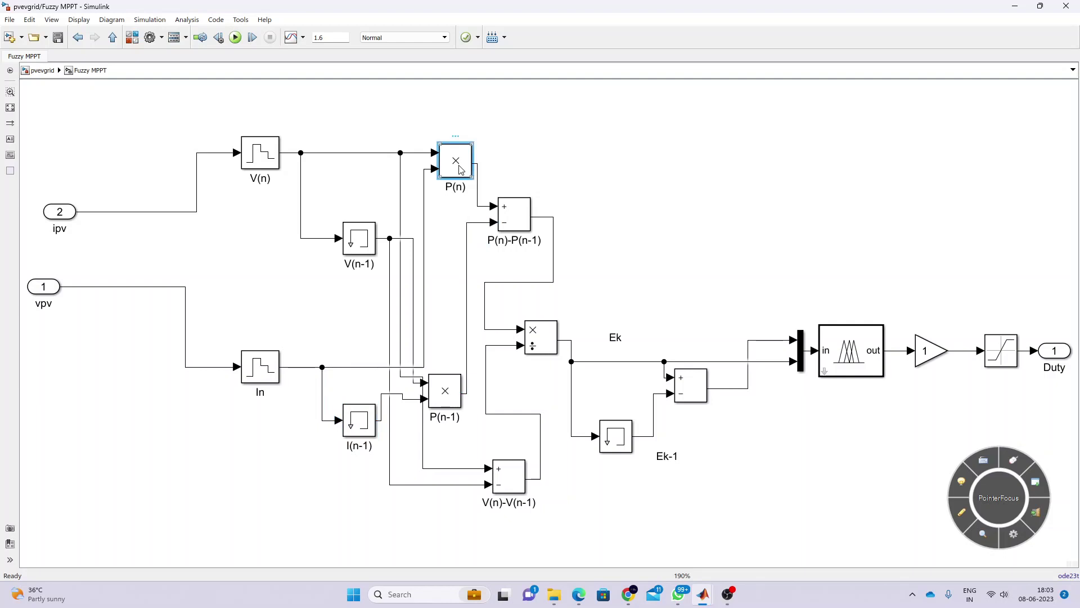
left_click(445, 386)
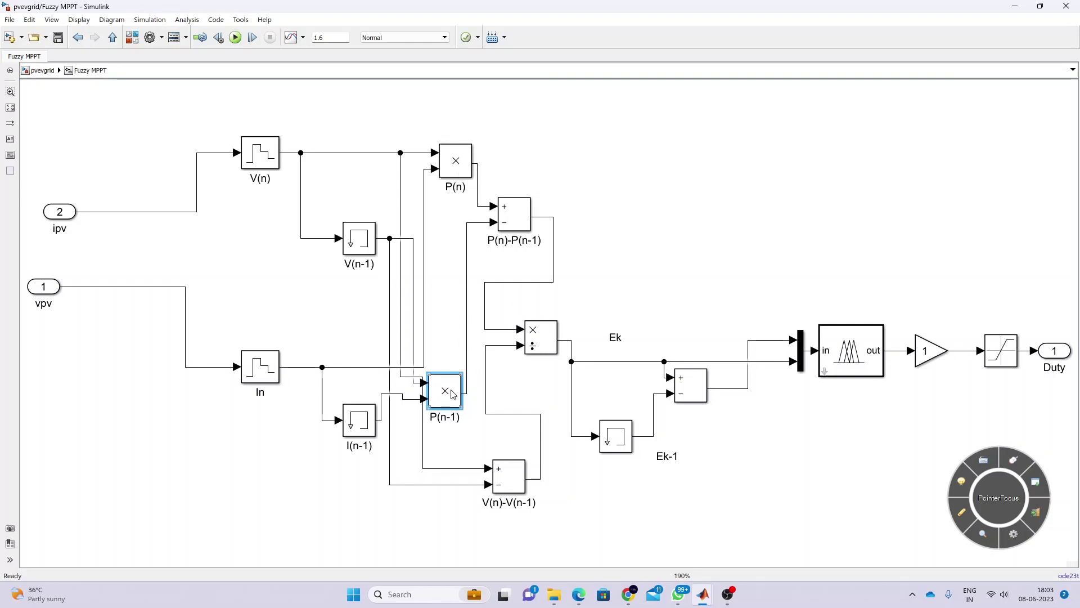
left_click(512, 213)
left_click(526, 240)
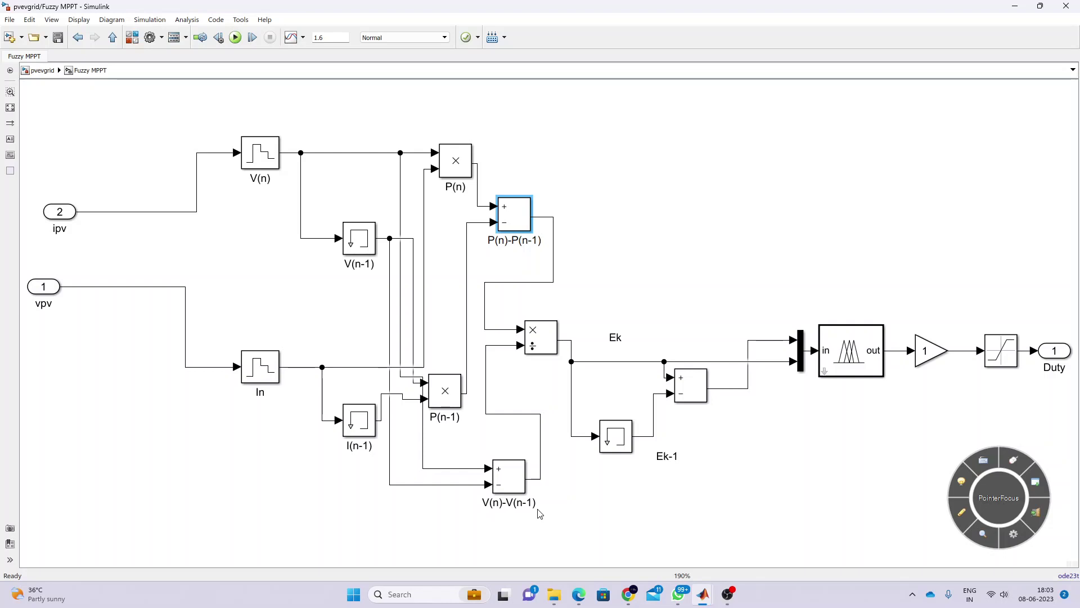
Step: Trace the Divide block's error signal Ek and the change-in-error signal up to the fuzzy controller's inputs
left_click_drag(517, 303, 575, 379)
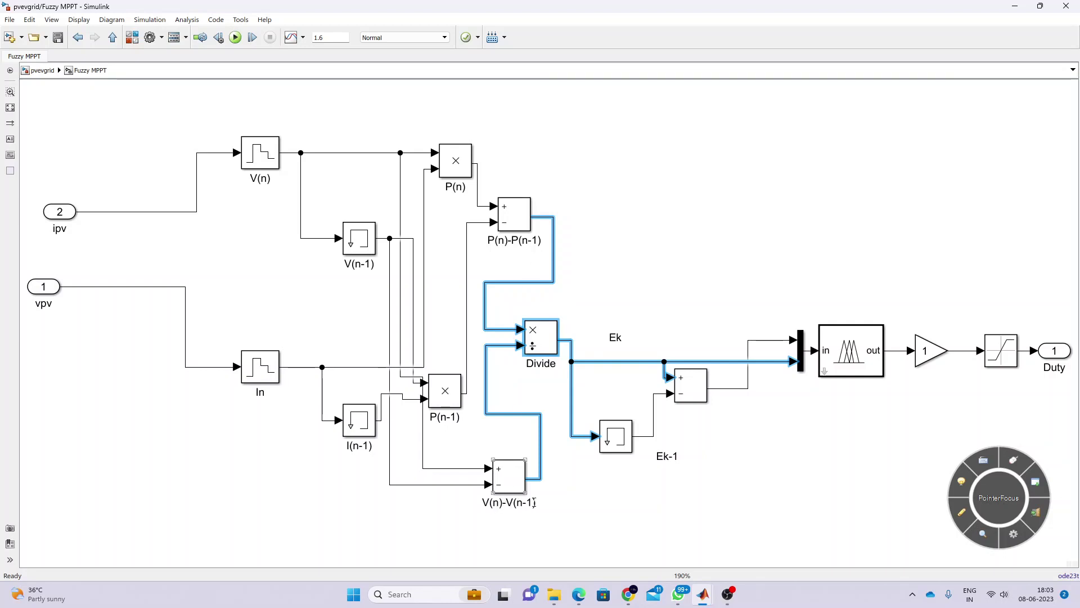
left_click(570, 310)
left_click(571, 347)
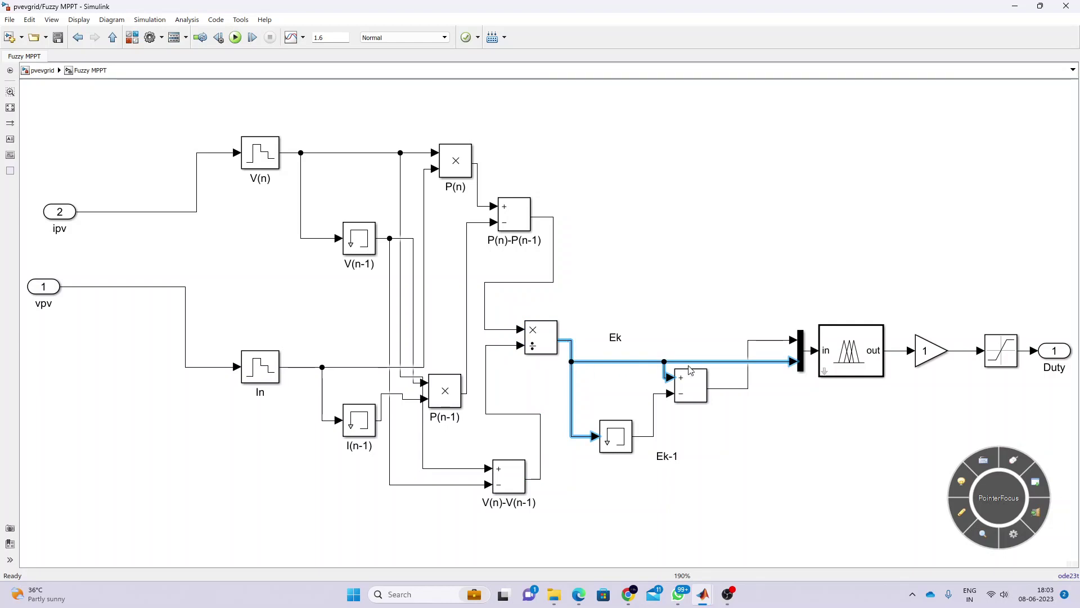
left_click(723, 389)
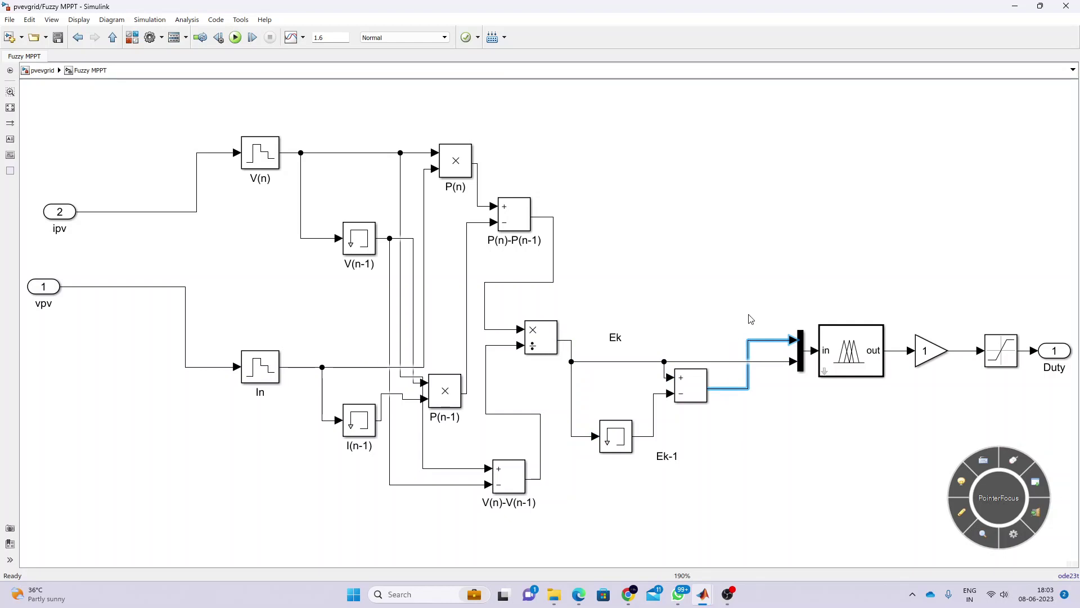
left_click(761, 361)
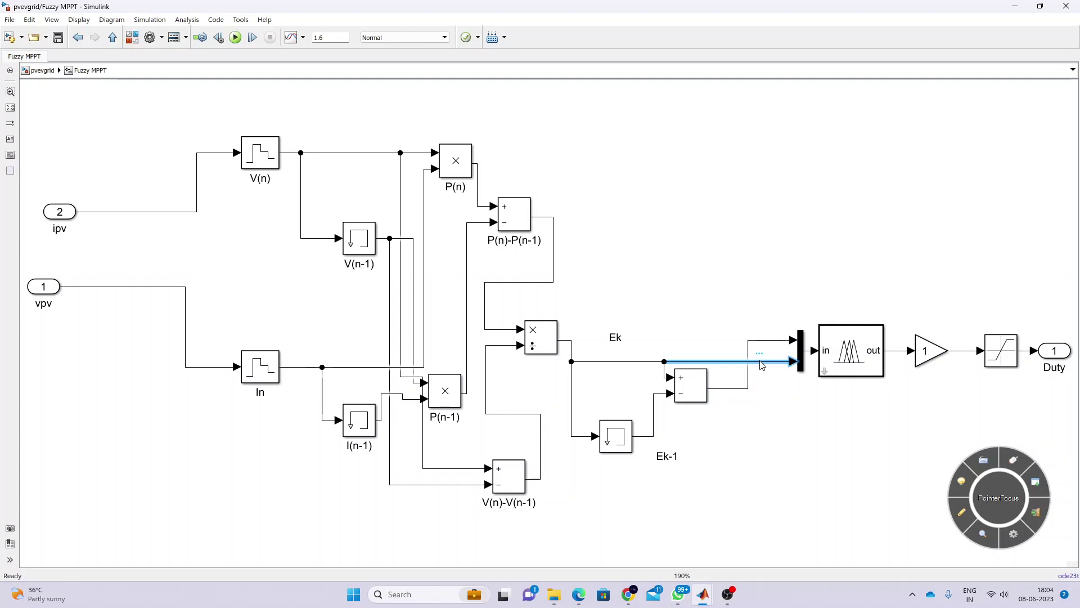
Step: View the Fuzzy Logic Controller's block parameters to check which FIS it uses, and close them without changes
left_click(869, 350)
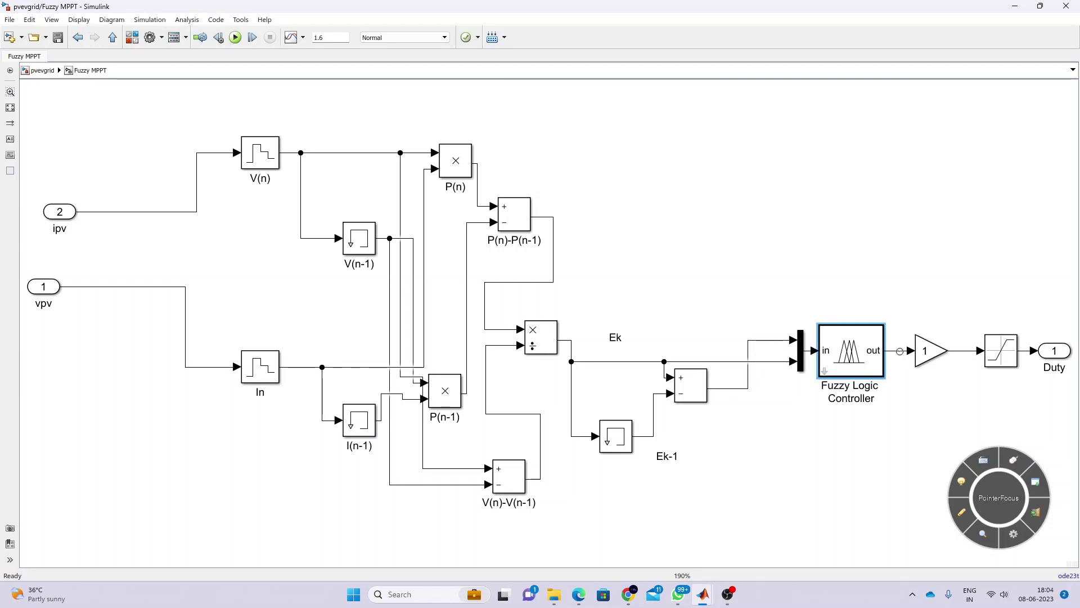
double_click(852, 350)
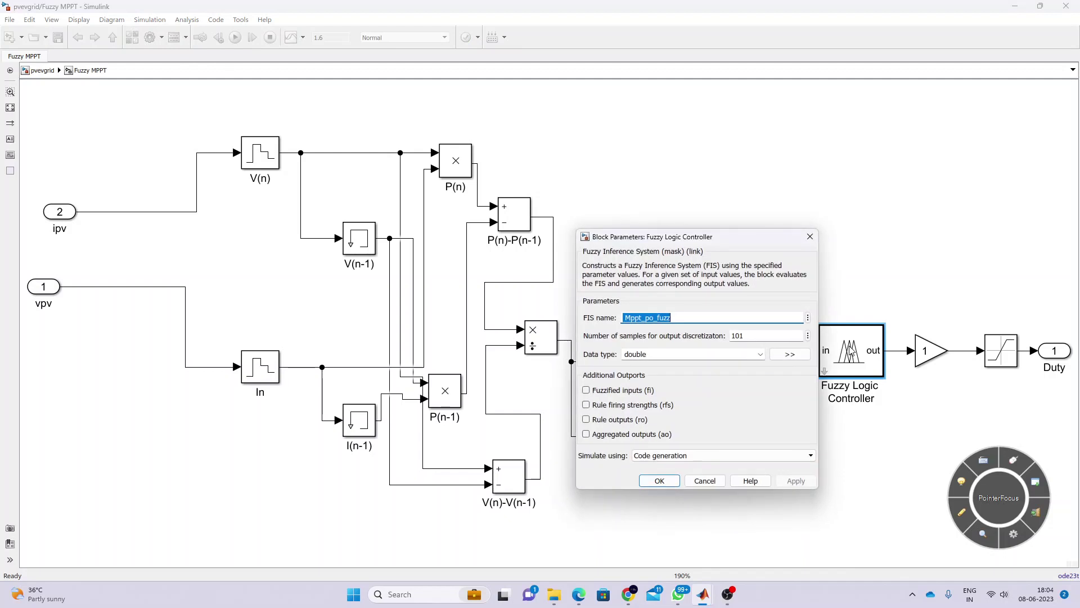
left_click(661, 481)
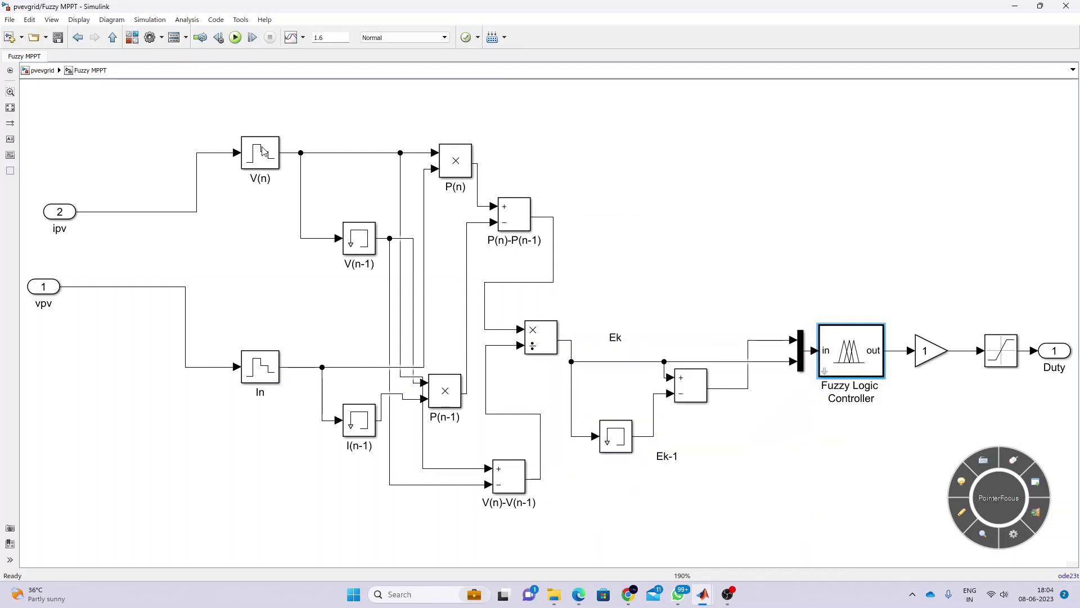
Step: Switch to the MATLAB main window, select Mppt_po_fuzz.fis in the current folder, and run the command fuzzy
mouse_move(704, 599)
left_click(475, 565)
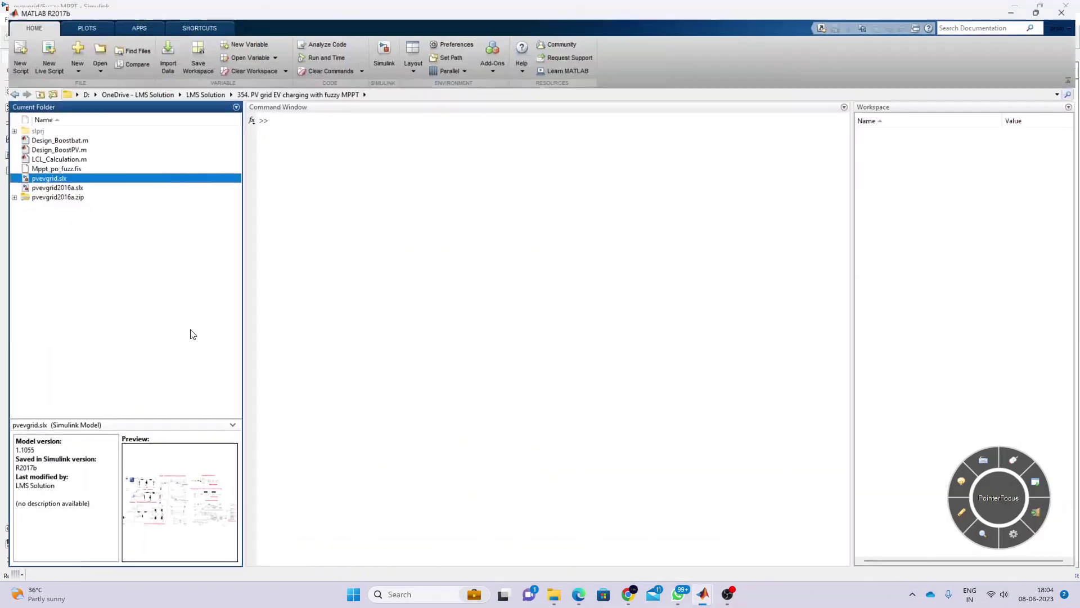
left_click(49, 164)
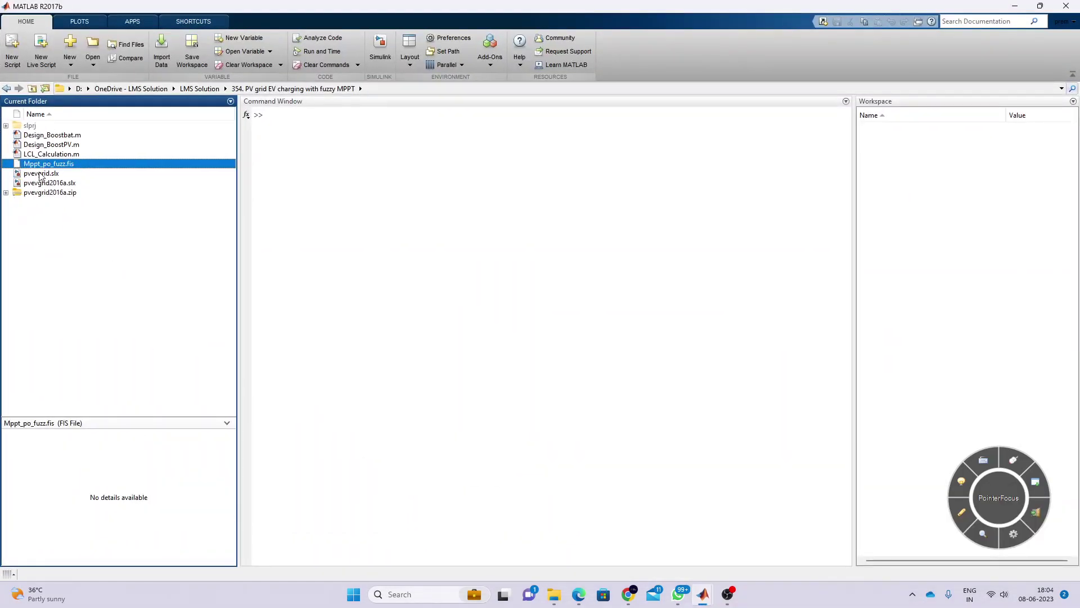
left_click(275, 117)
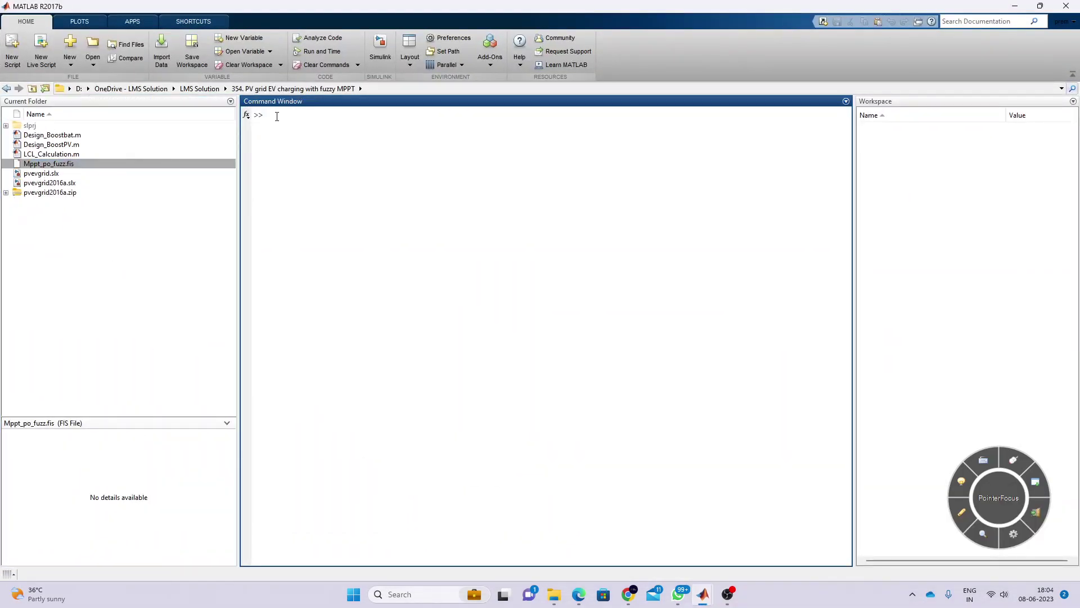
key("Return")
Step: Import the file Mppt_po_fuzz.fis into the Fuzzy Logic Designer
left_click(392, 51)
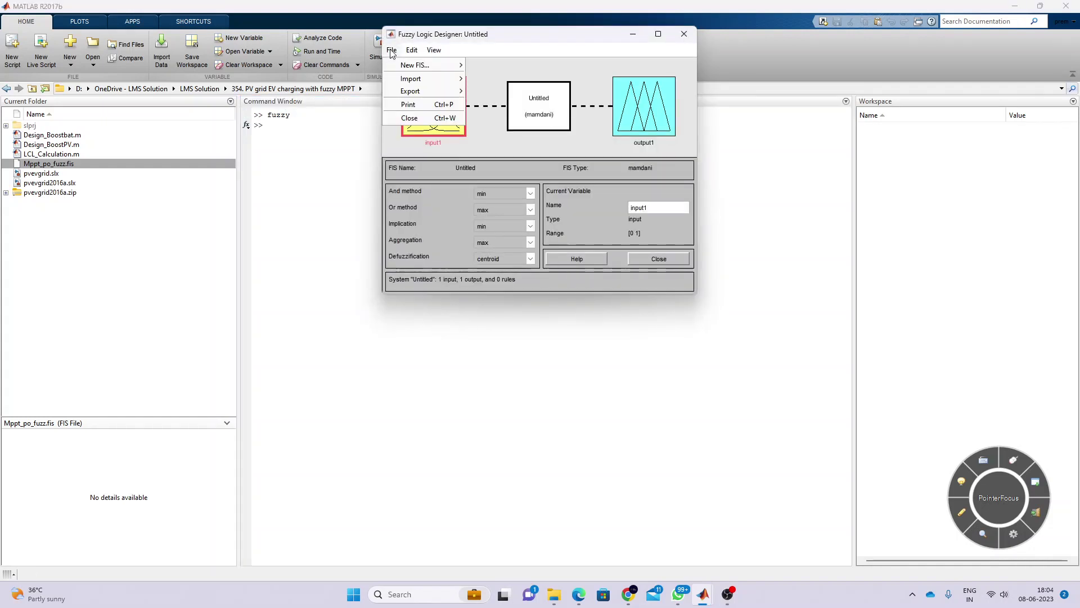
mouse_move(404, 75)
left_click(510, 98)
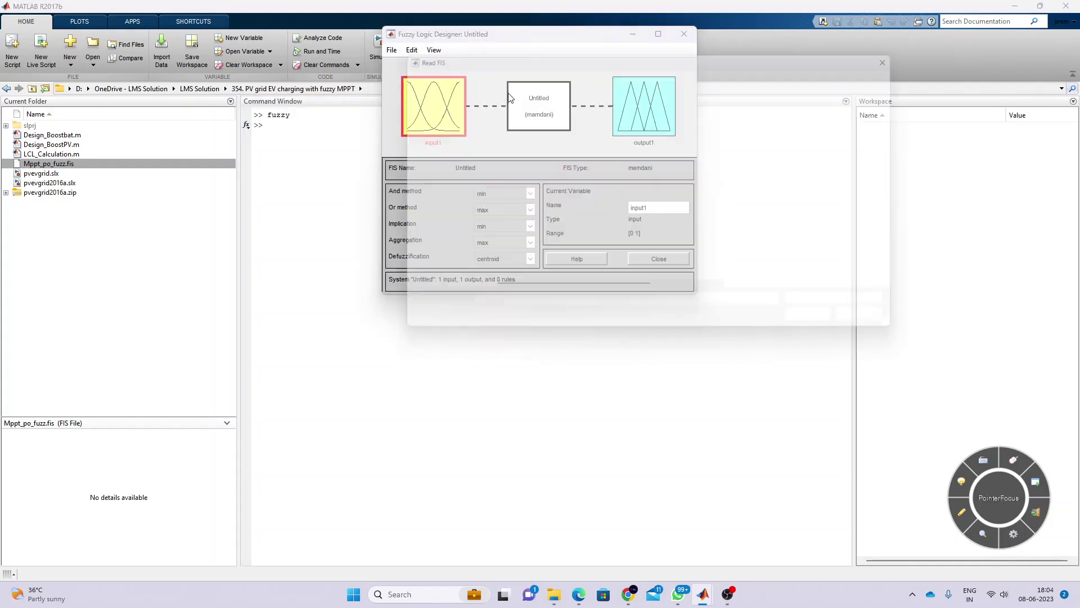
left_click(562, 150)
left_click(820, 328)
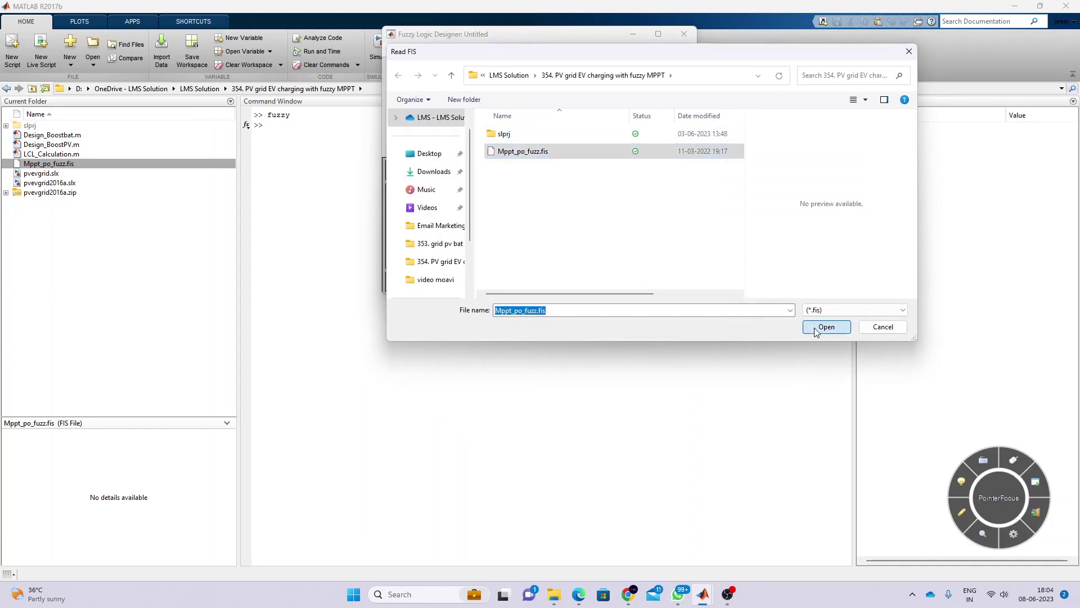
Step: Open the Membership Function Editor and review the membership functions of inputs e and ec and output D
double_click(423, 86)
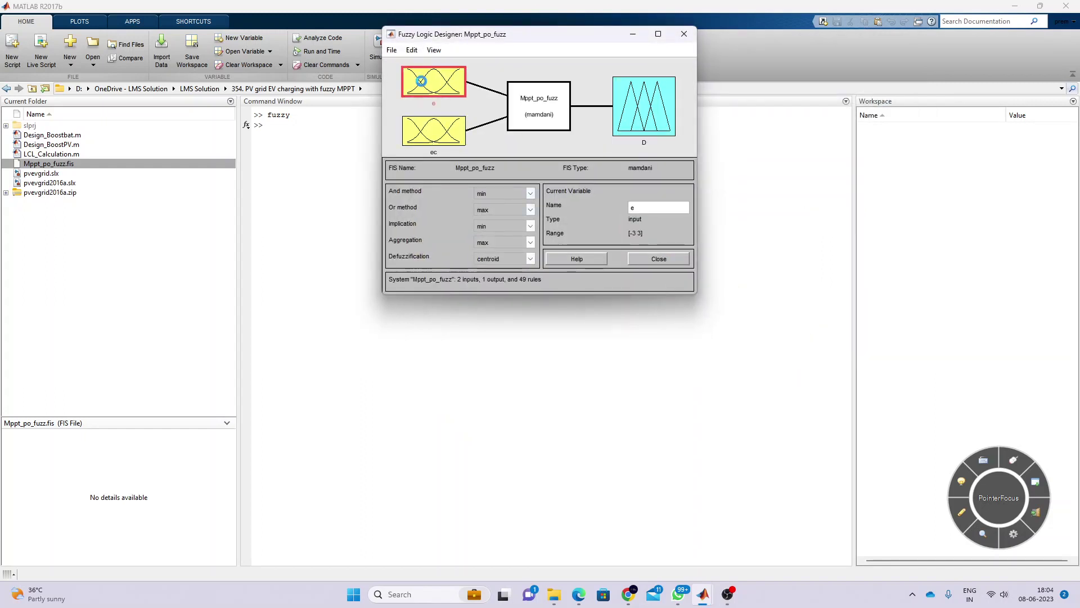
left_click(411, 119)
left_click(406, 92)
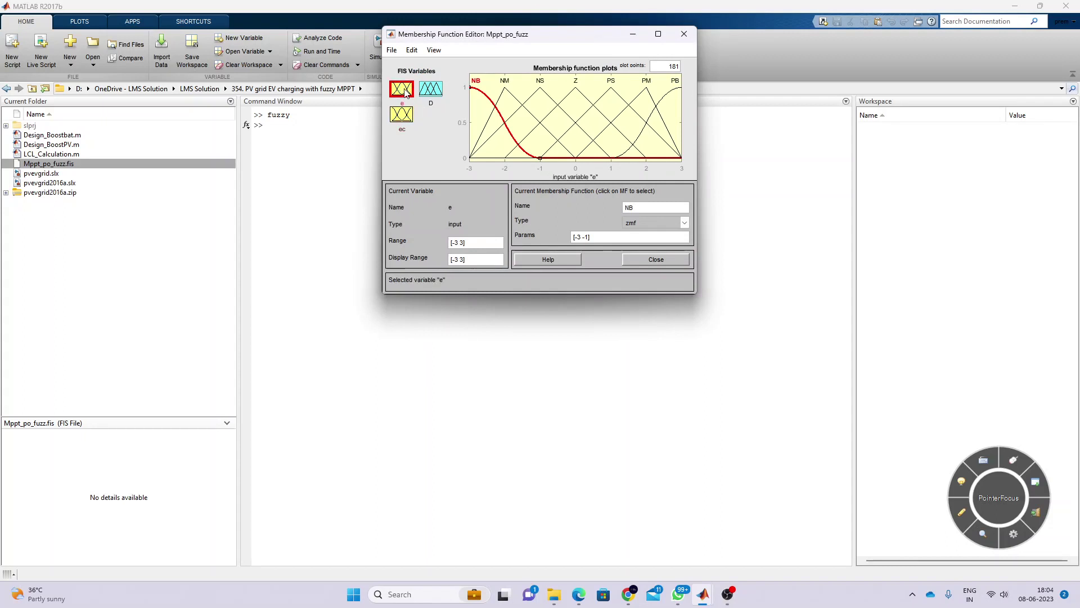
left_click(406, 116)
left_click(405, 92)
left_click(407, 121)
left_click(440, 90)
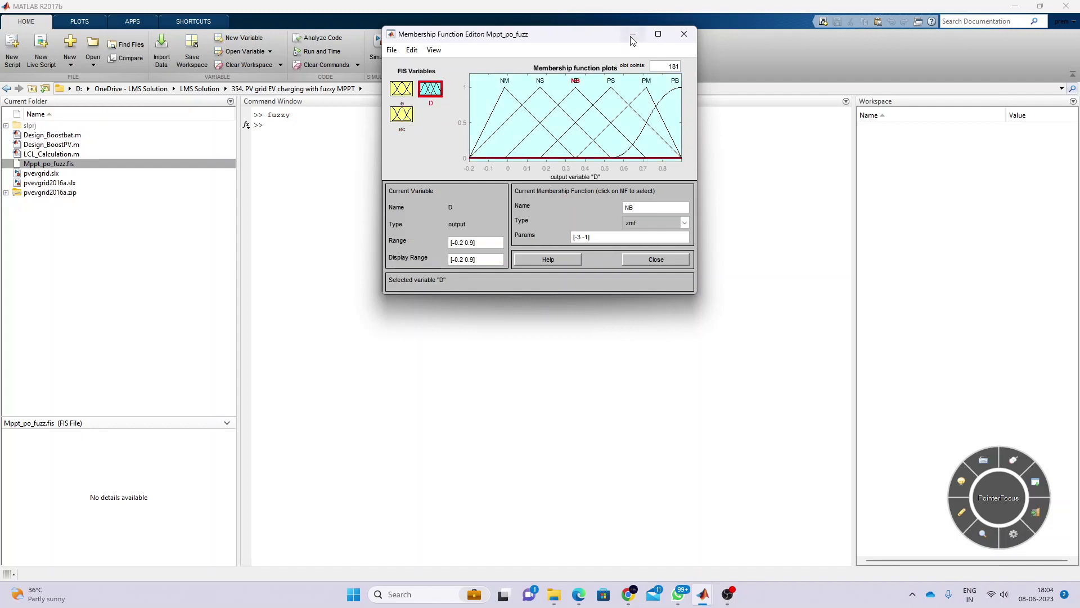
Step: Open the Rule Viewer for Mppt_po_fuzz and move the ec input to about -1.28
left_click(433, 50)
left_click(442, 66)
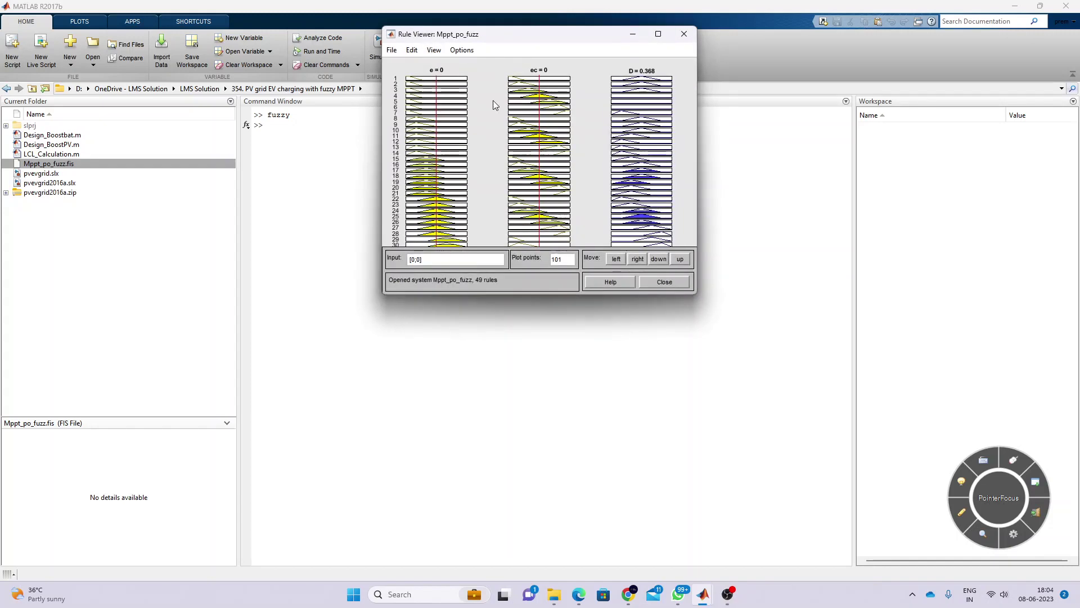
mouse_move(543, 131)
left_mouse_down()
mouse_move(560, 135)
mouse_move(525, 141)
left_mouse_up()
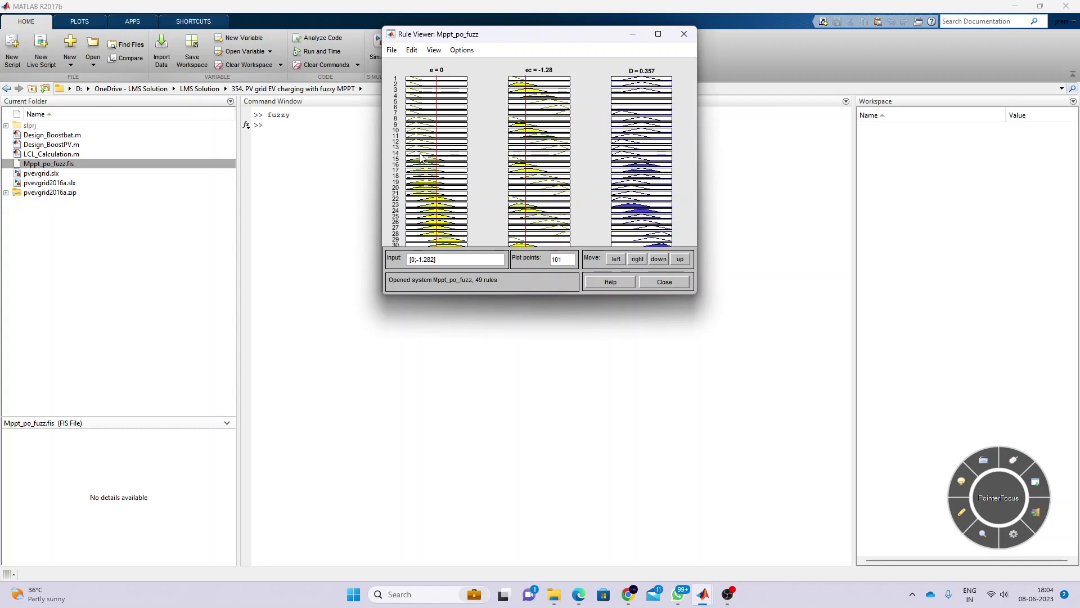
Step: Move the e input to about -1.49 in the Rule Viewer and close it along with the Membership Function Editor
left_click_drag(430, 162, 422, 163)
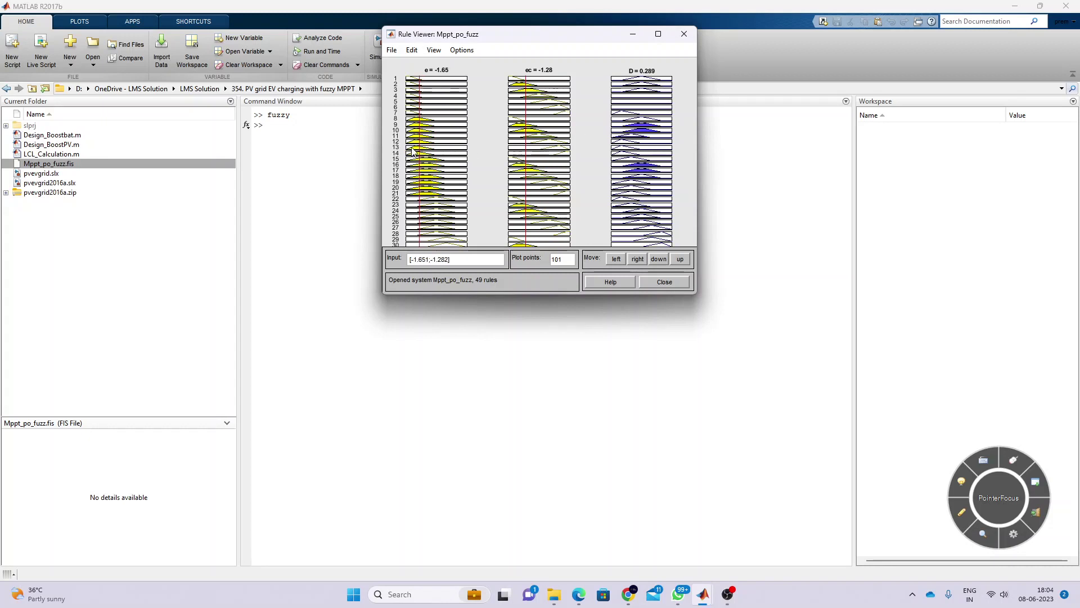
left_click(420, 162)
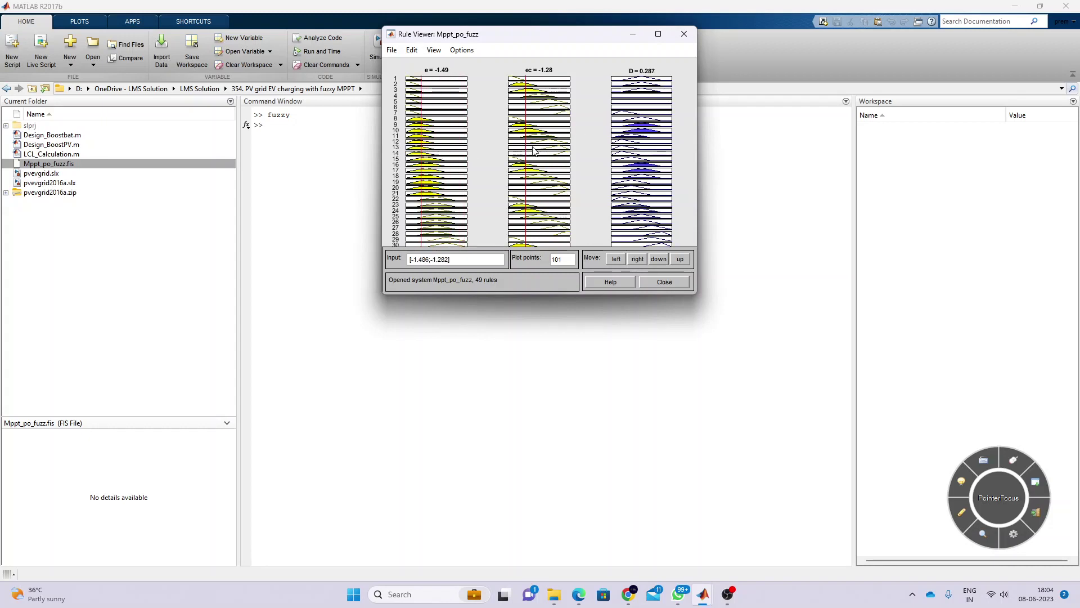
left_click(684, 34)
left_click(684, 33)
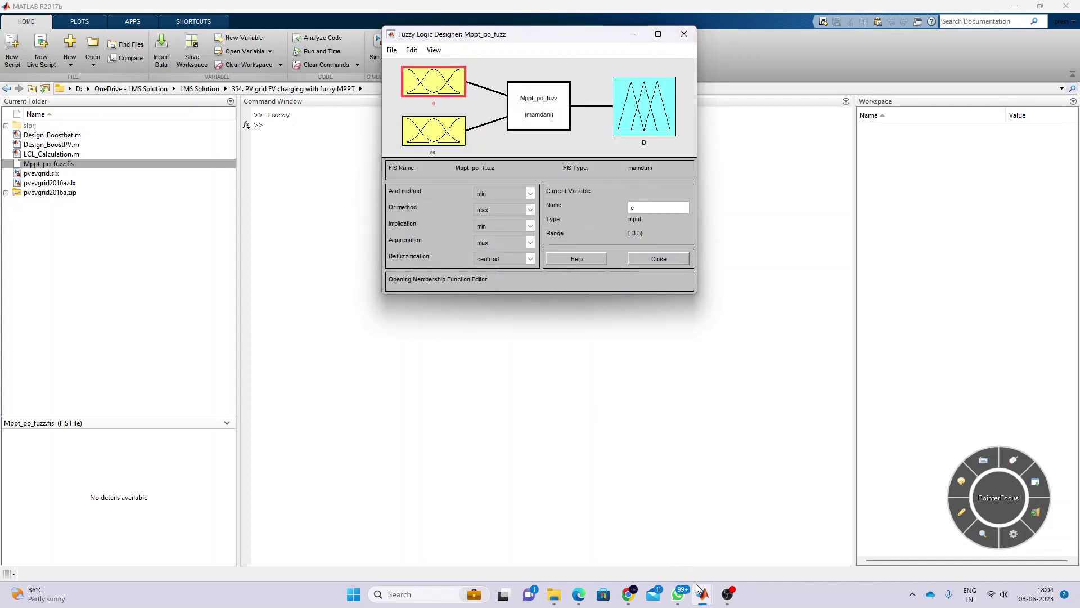
Step: Switch to the Simulink Fuzzy MPPT subsystem, return to the top-level pvevgrid model, and select the Duty signal line into the PWM generator
mouse_move(581, 575)
left_click(415, 537)
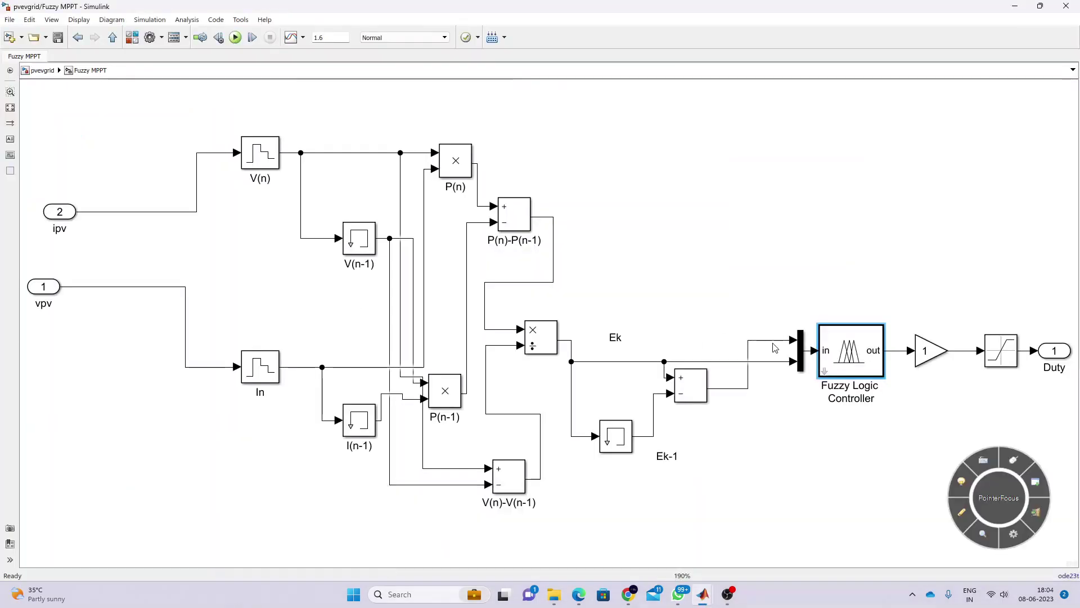
left_click(837, 354)
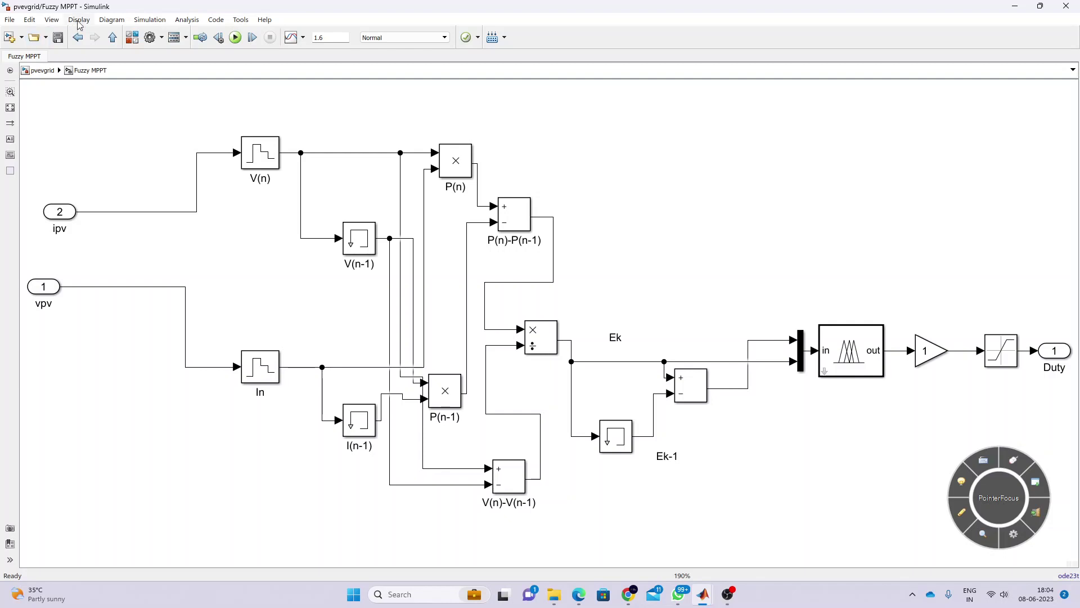
left_click(114, 38)
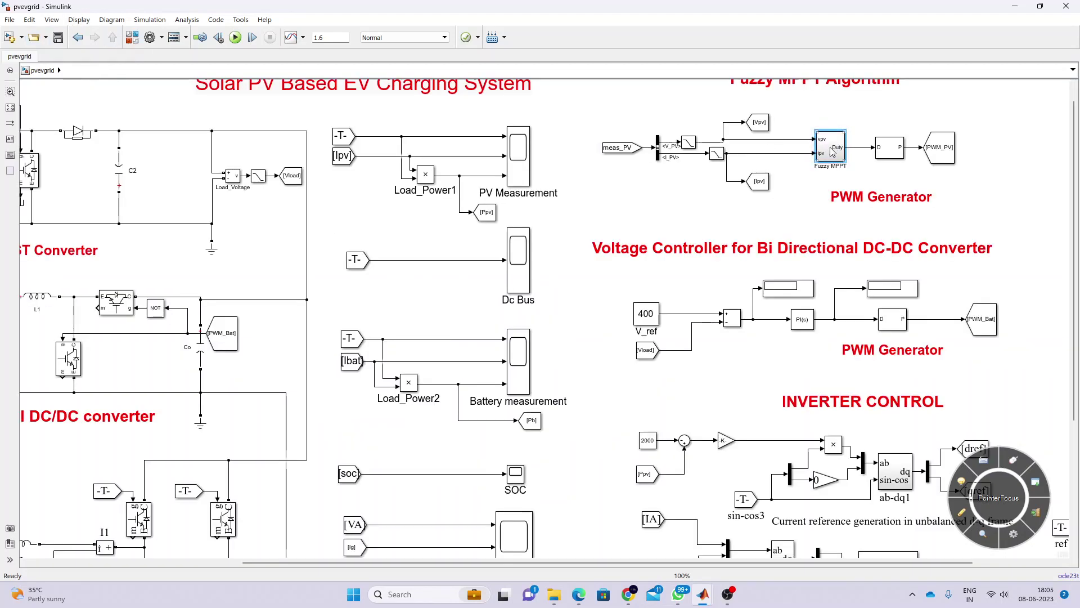
left_click(858, 150)
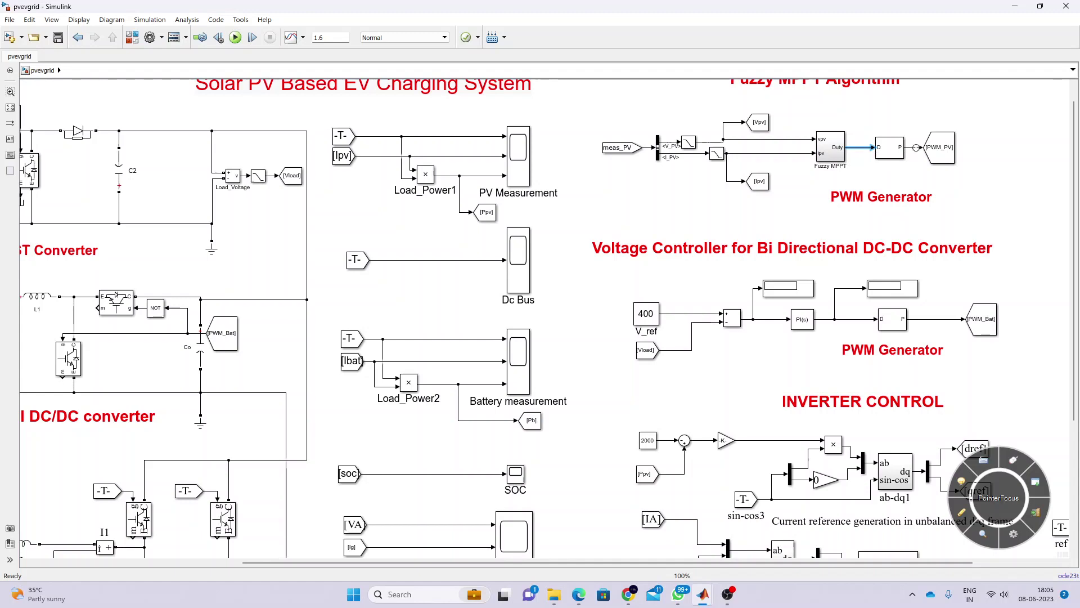
Step: Trace the PWM_PV signal to the boost converter switch with a pen arrow across the full model, and clear the drawing
left_click(9, 107)
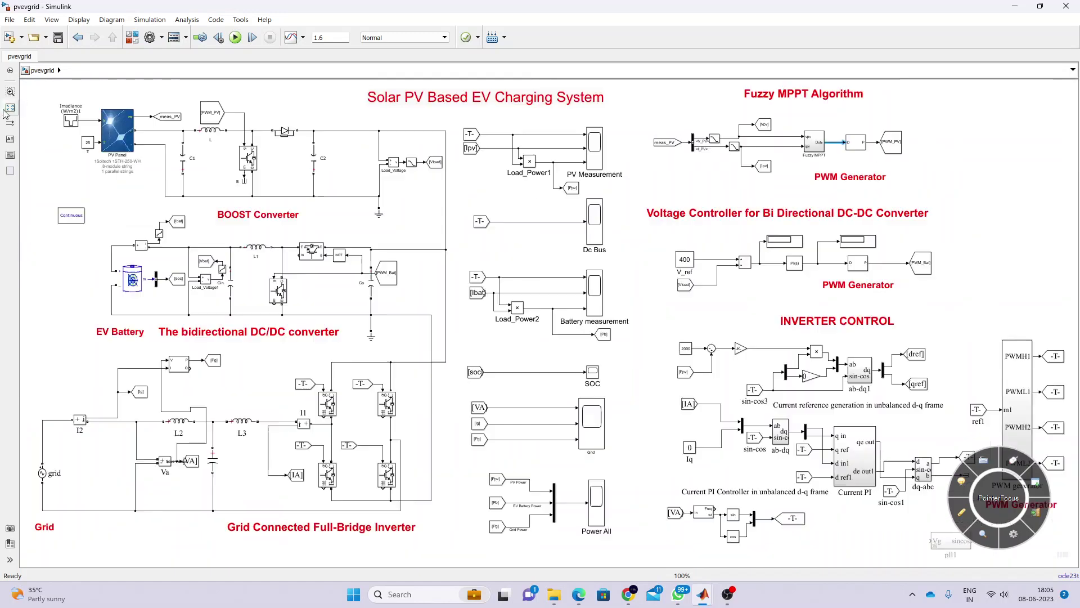
left_click(916, 140)
key("F10")
mouse_move(910, 145)
left_mouse_down()
mouse_move(844, 201)
mouse_move(282, 174)
mouse_move(298, 178)
left_mouse_up()
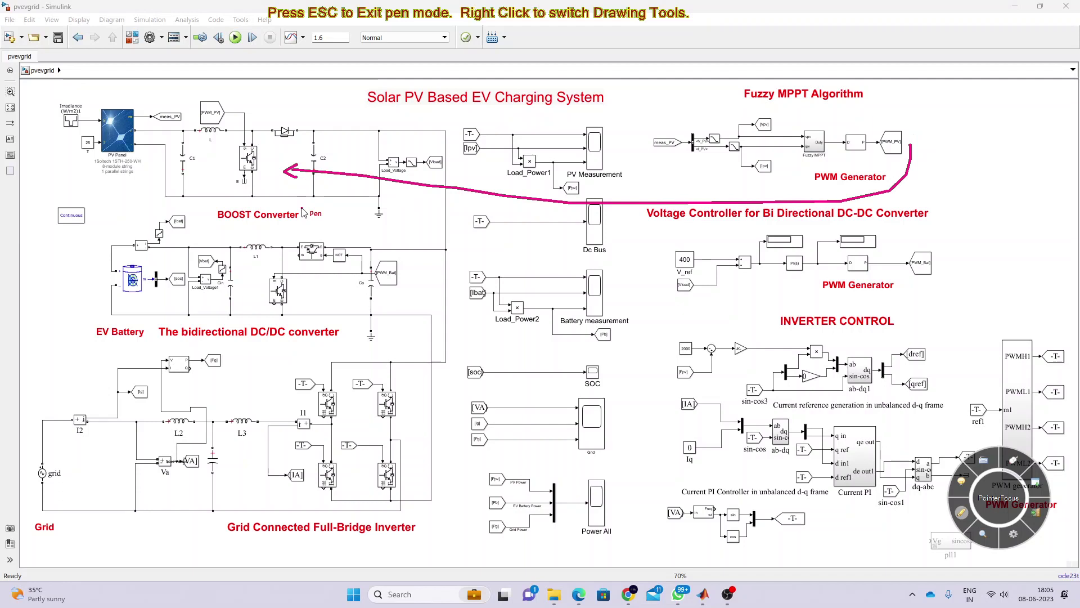
key("Escape")
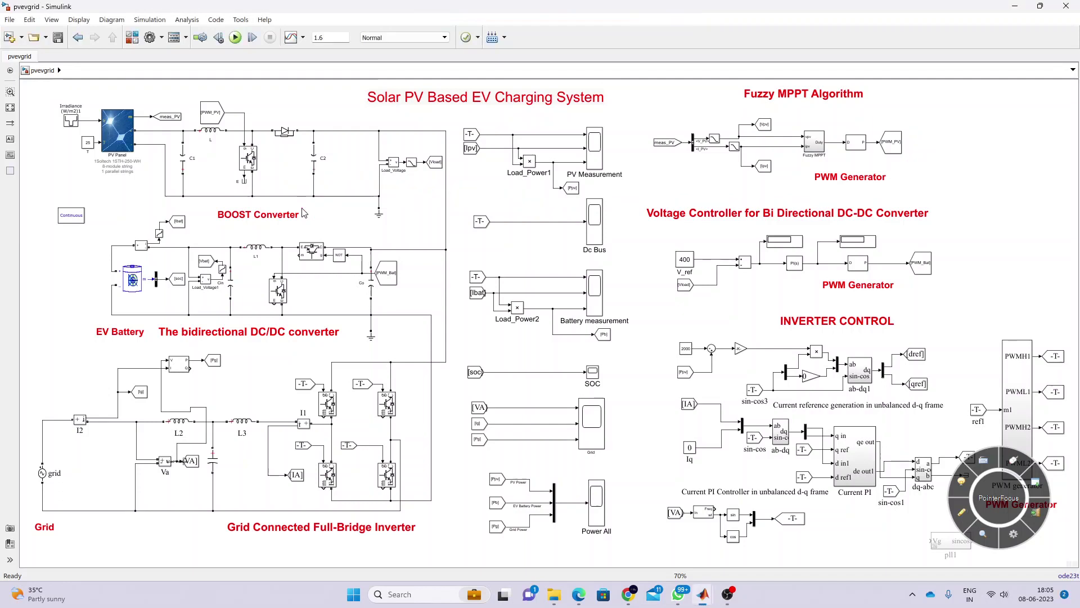
Step: Highlight the bidirectional DC/DC converter circuit and its Voltage Controller section in turn, and clear each selection
left_click_drag(205, 236, 347, 325)
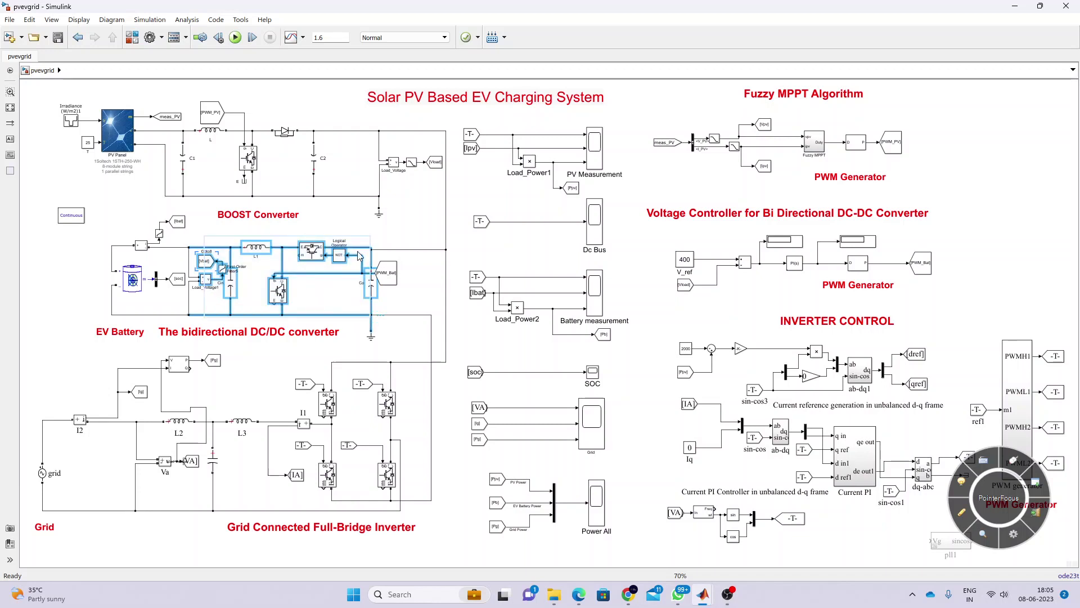
left_click(324, 302)
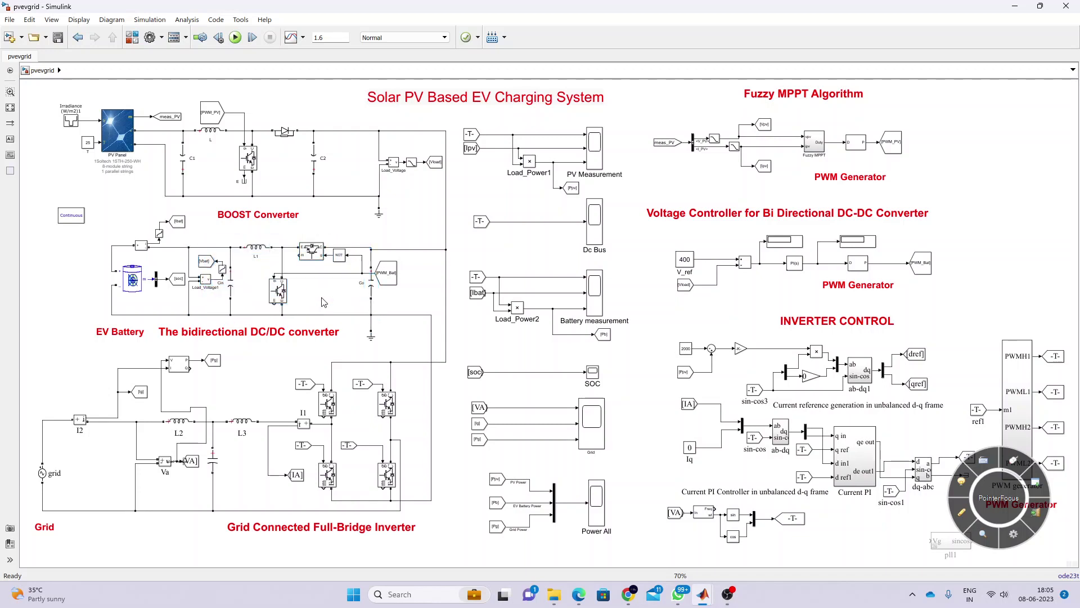
left_click(644, 213)
mouse_move(642, 200)
left_mouse_down()
mouse_move(933, 278)
mouse_move(973, 303)
left_mouse_up()
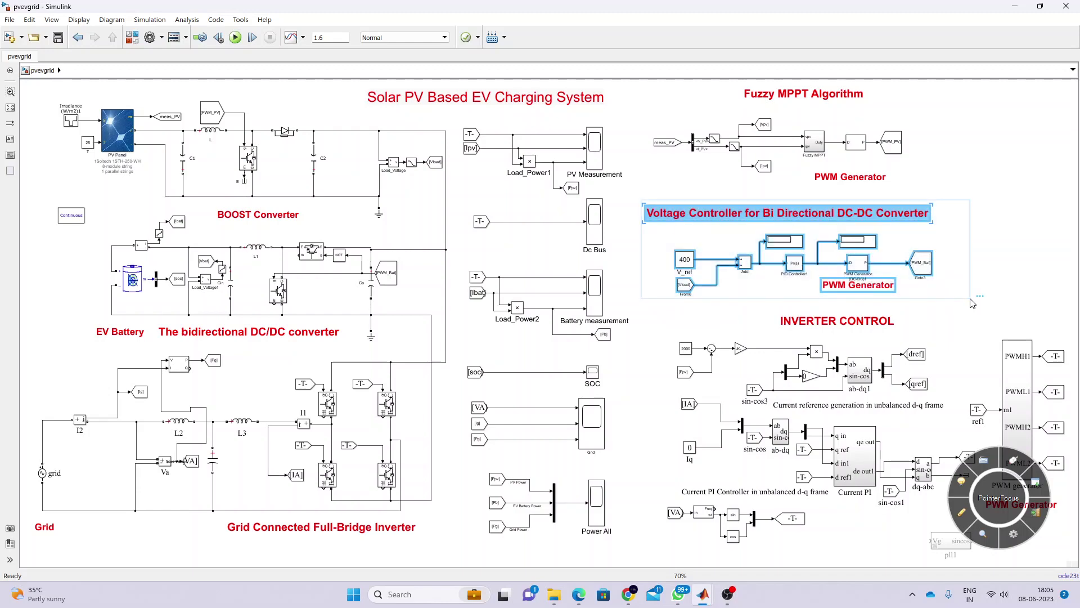
left_click(990, 258)
Step: Examine the Voltage Controller for the bidirectional converter from V_ref and Vload through the PI controller to the PWM generator
scroll(850, 272, "up", 4)
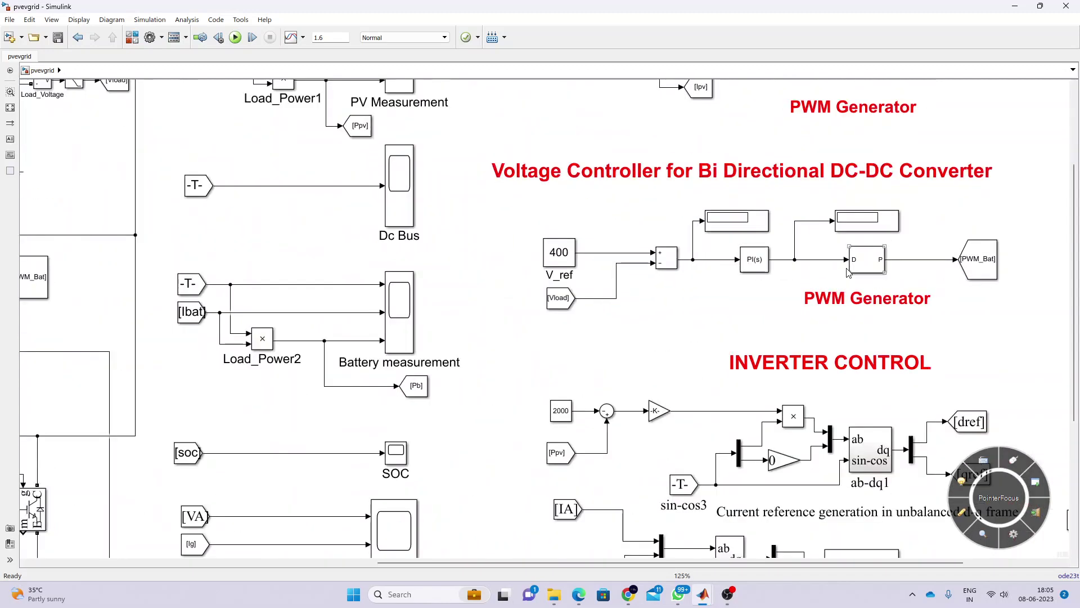
scroll(596, 279, "down", 3)
scroll(597, 280, "up", 1)
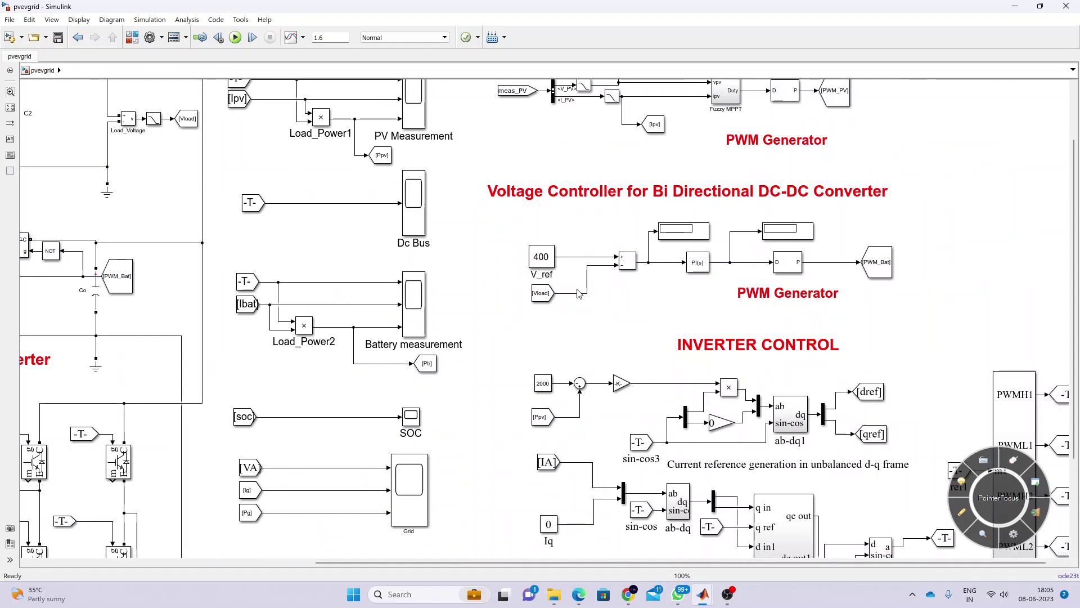
scroll(595, 279, "down", 1)
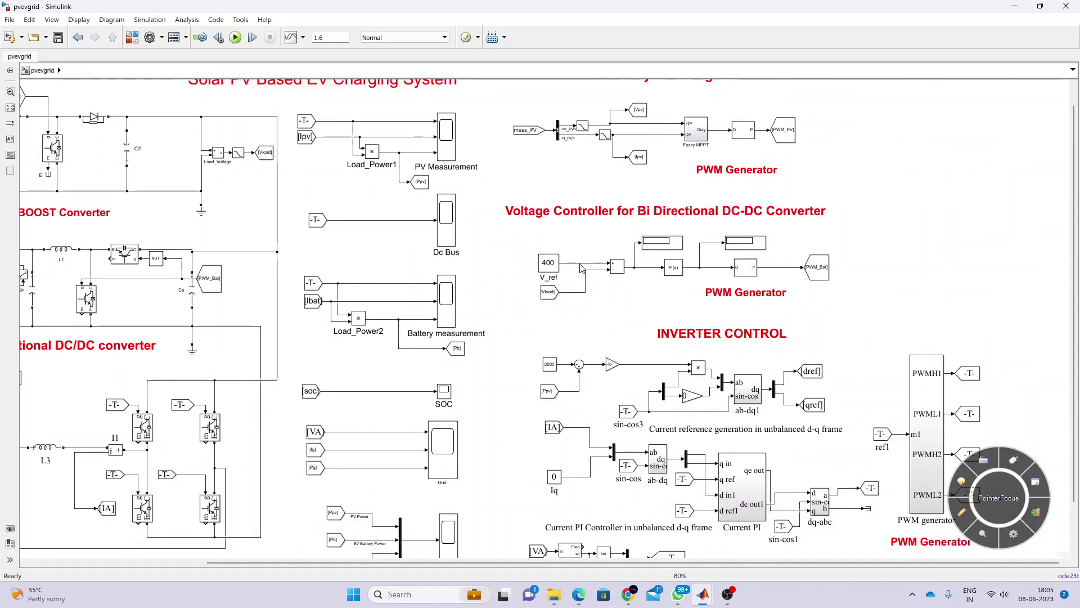
scroll(579, 282, "up", 1)
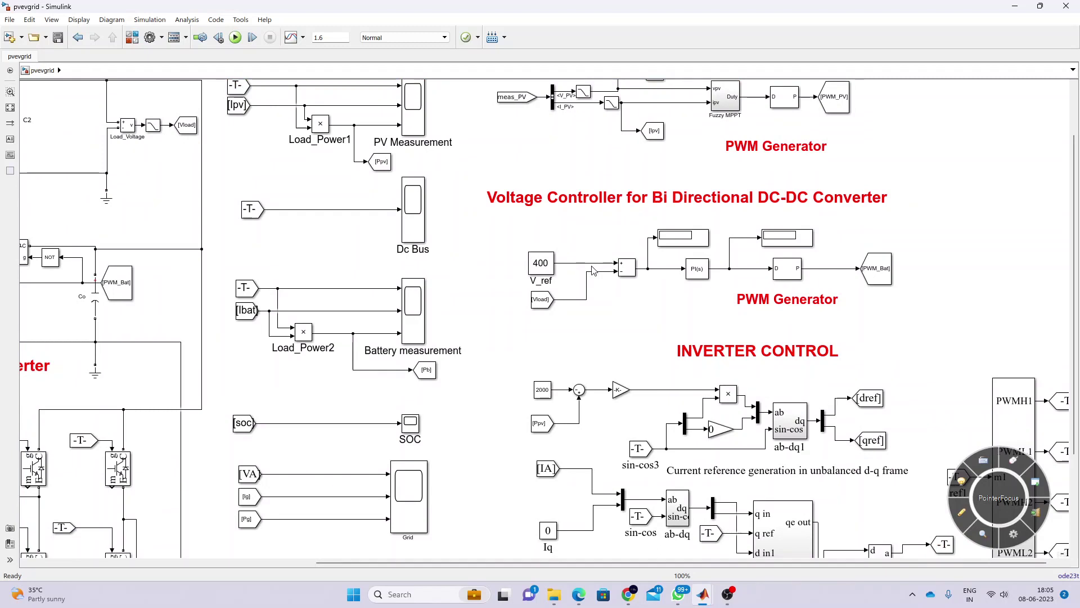
left_click(701, 270)
left_click(752, 269)
left_click(799, 274)
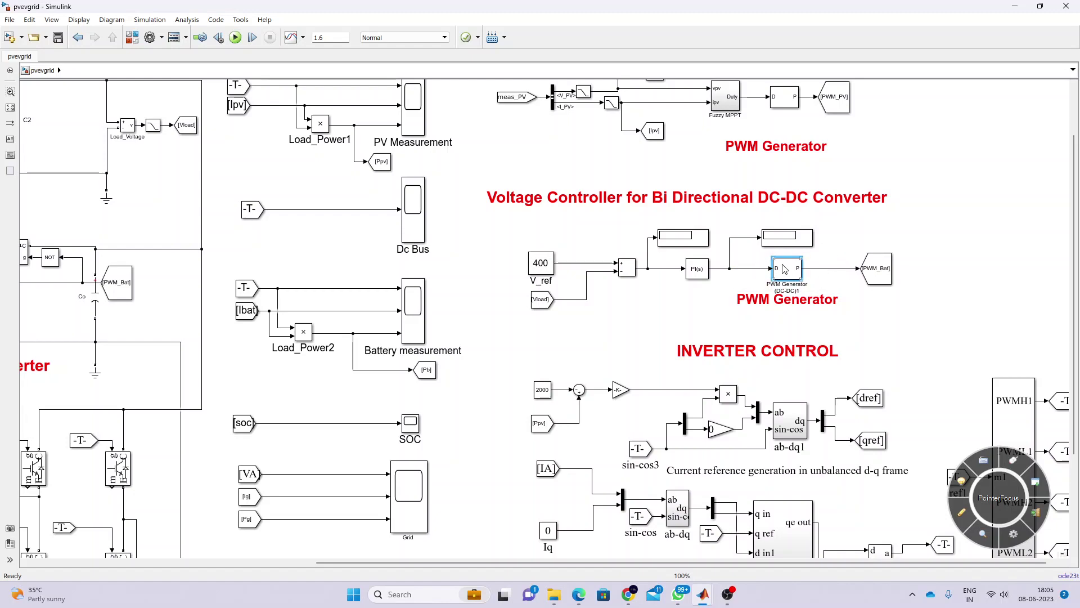
Step: Trace the PWM_Bat signal to the bidirectional converter switches with a pen arrow across the full model, and clear the drawing
left_click(16, 108)
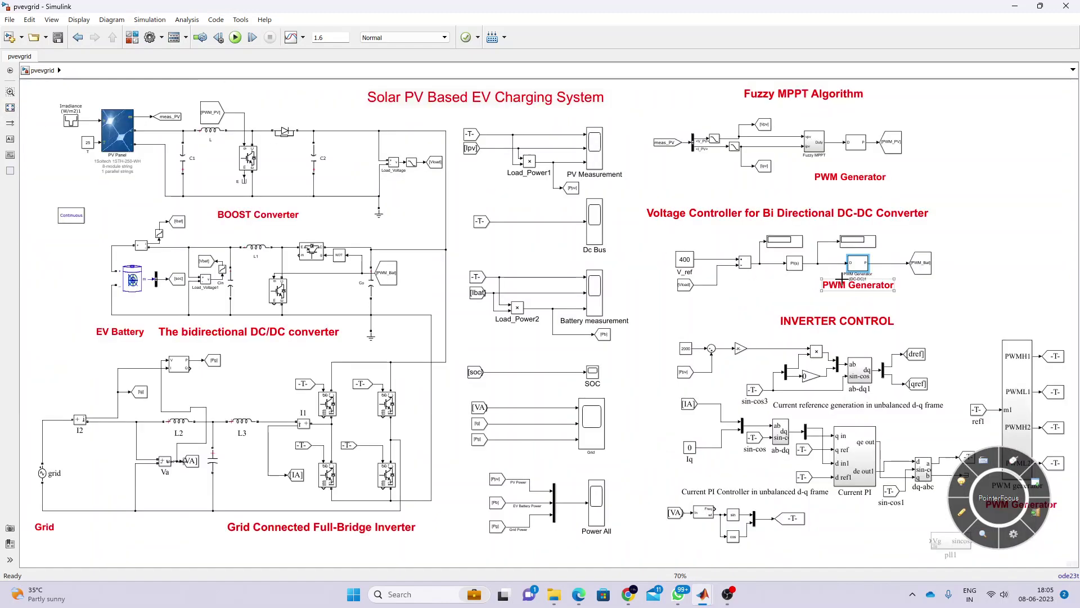
left_click(939, 279)
key("F12")
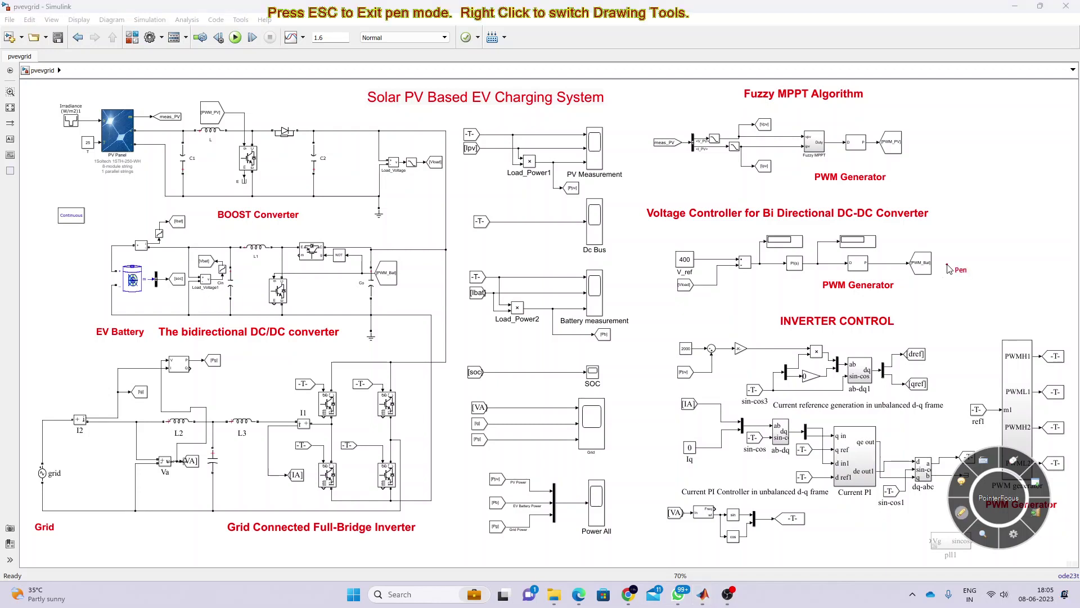
mouse_move(949, 269)
left_mouse_down()
mouse_move(947, 300)
mouse_move(863, 320)
mouse_move(620, 313)
mouse_move(299, 277)
left_mouse_up()
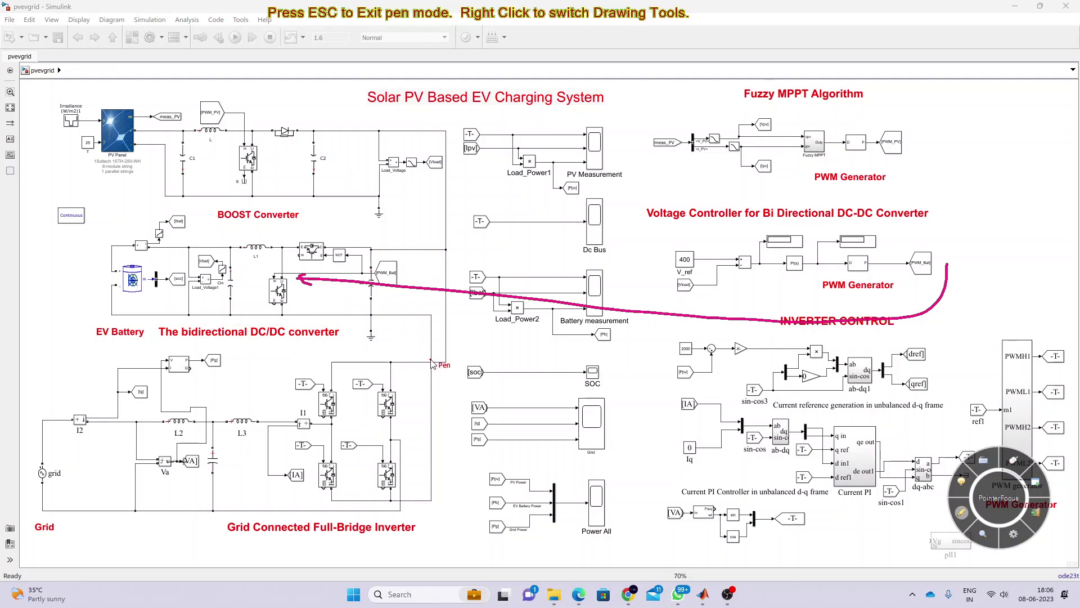
key("Escape")
Step: Draw a vertical pen line beside the full-bridge inverter, tick the EV battery, and handwrite 2000 next to its label
key("F9")
left_click_drag(409, 342, 411, 542)
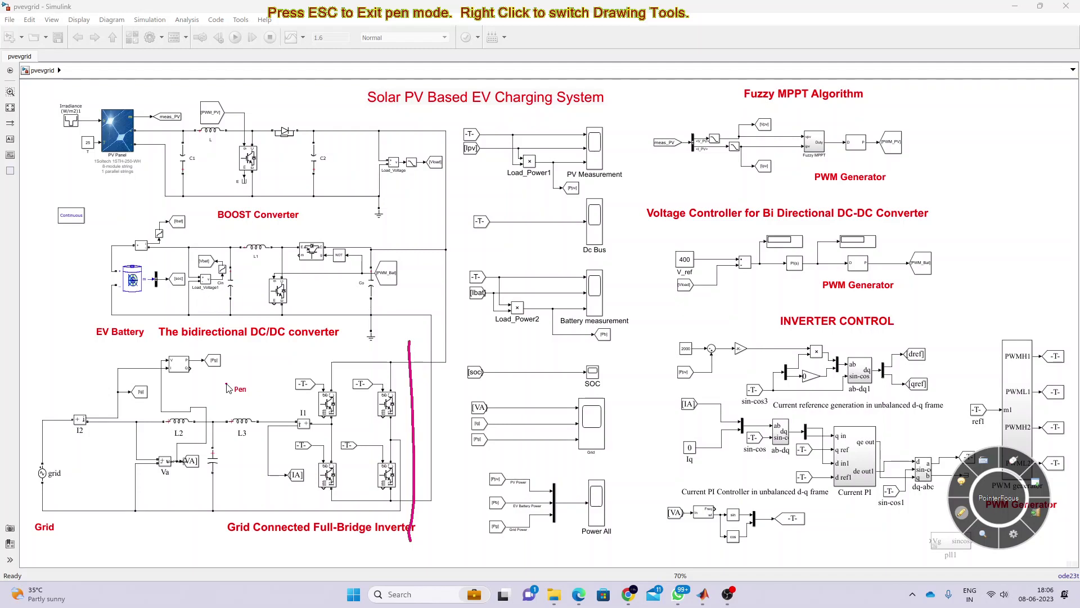
mouse_move(75, 267)
left_mouse_down()
mouse_move(104, 273)
mouse_move(129, 254)
left_mouse_up()
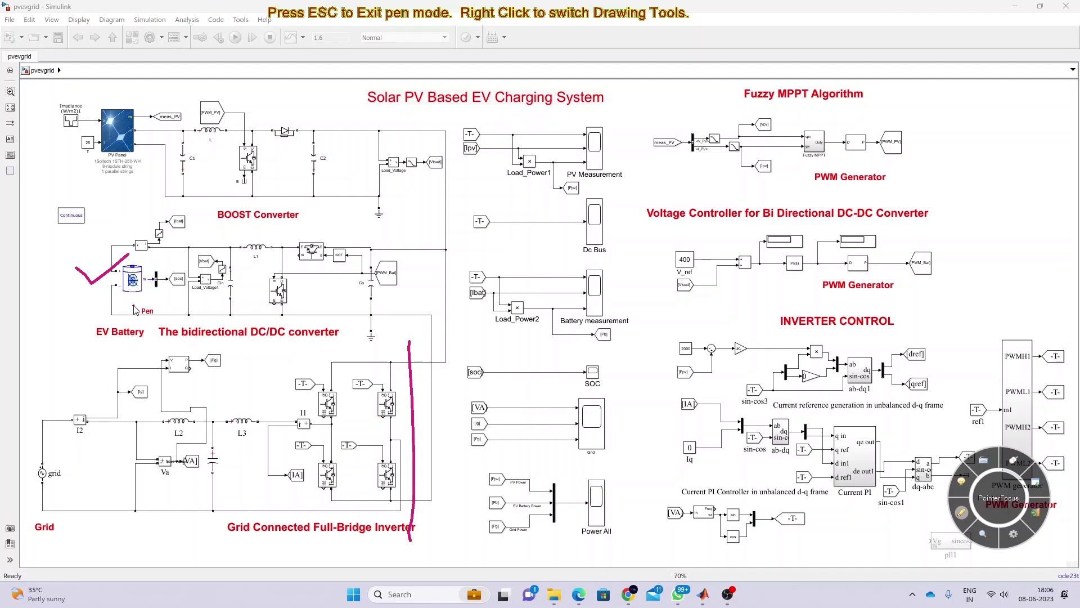
mouse_move(52, 328)
left_mouse_down()
mouse_move(71, 342)
mouse_move(94, 322)
left_mouse_up()
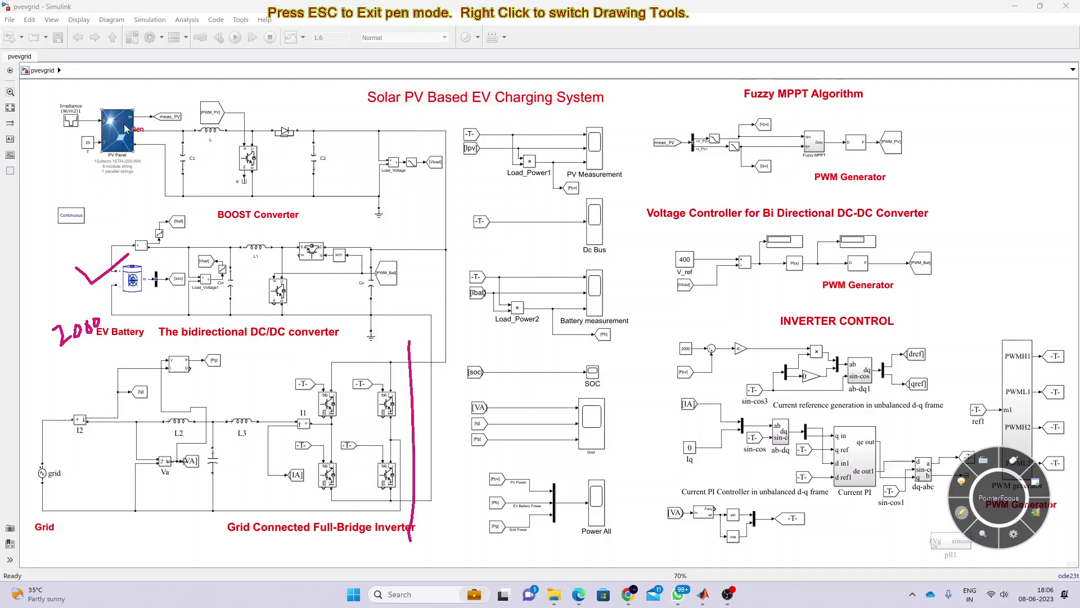
Step: Handwrite 2000 by the PV panel, draw a power-flow arrow from the panel to the EV battery, and clear all pen marks
mouse_move(57, 158)
left_mouse_down()
mouse_move(72, 169)
mouse_move(104, 157)
mouse_move(102, 167)
mouse_move(92, 163)
left_mouse_up()
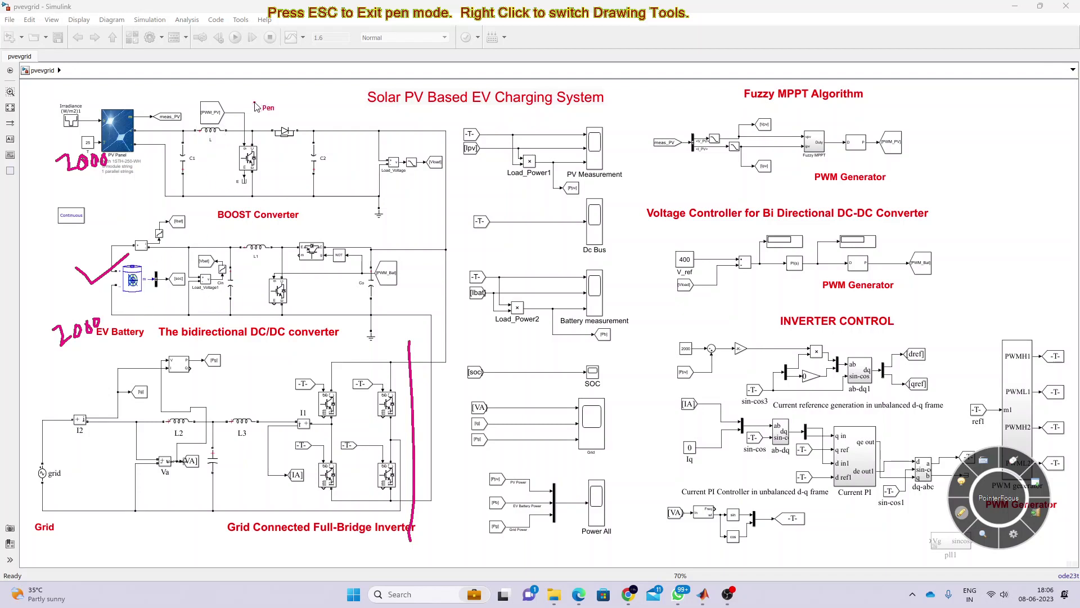
mouse_move(170, 136)
left_mouse_down()
mouse_move(444, 192)
mouse_move(437, 301)
mouse_move(168, 305)
mouse_move(135, 298)
mouse_move(144, 293)
mouse_move(145, 307)
left_mouse_up()
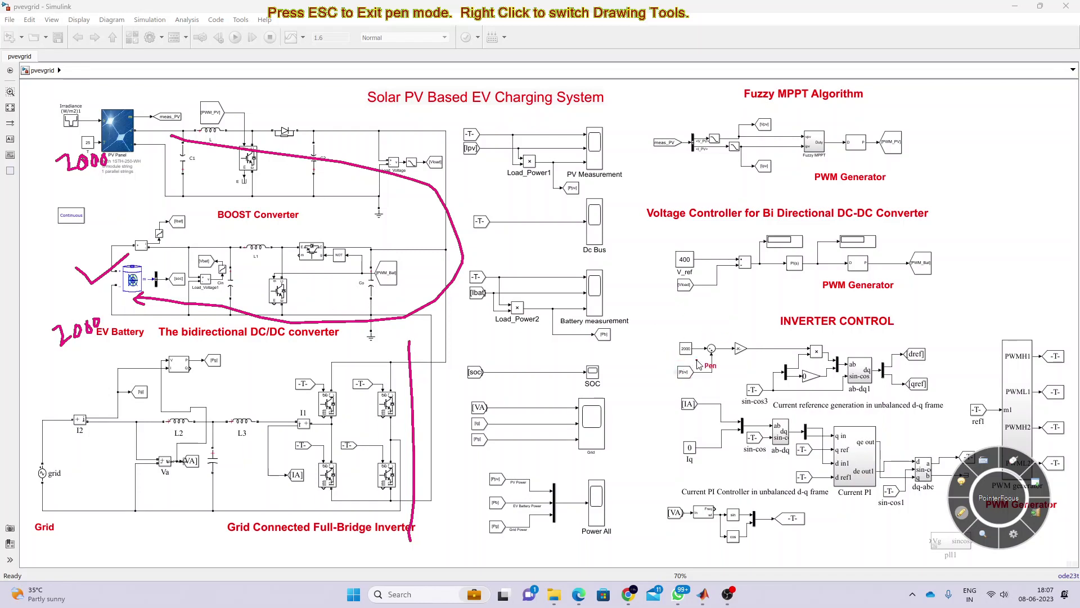
mouse_move(680, 335)
left_mouse_down()
mouse_move(688, 358)
mouse_move(699, 344)
mouse_move(682, 341)
left_mouse_up()
key("Escape")
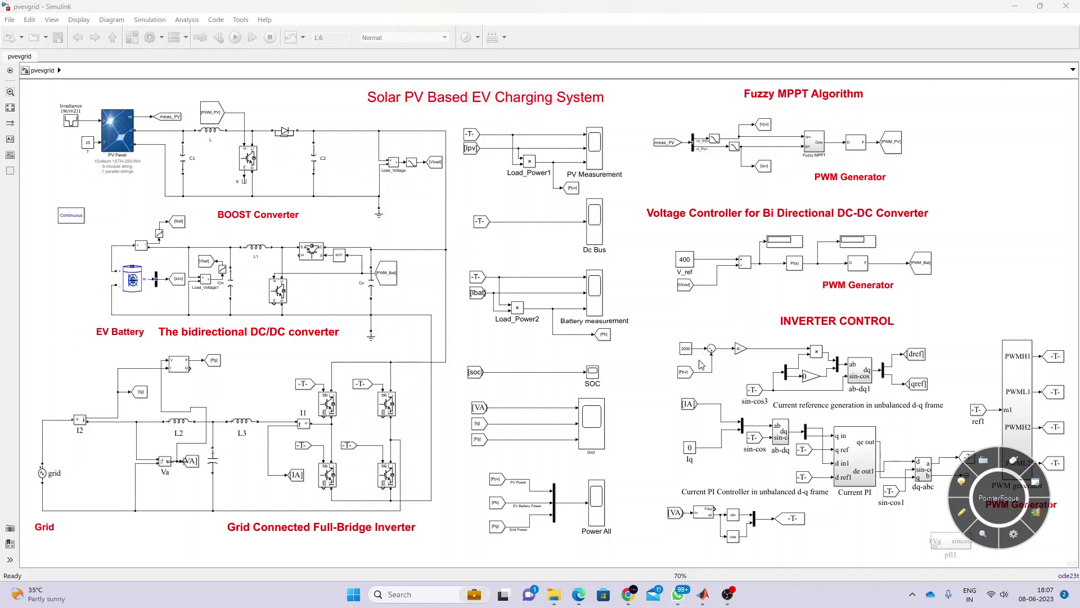
Step: Inspect the 2000 reference constant at the start of the Inverter Control section
scroll(699, 360, "up", 3)
left_click(682, 339)
scroll(681, 346, "down", 2)
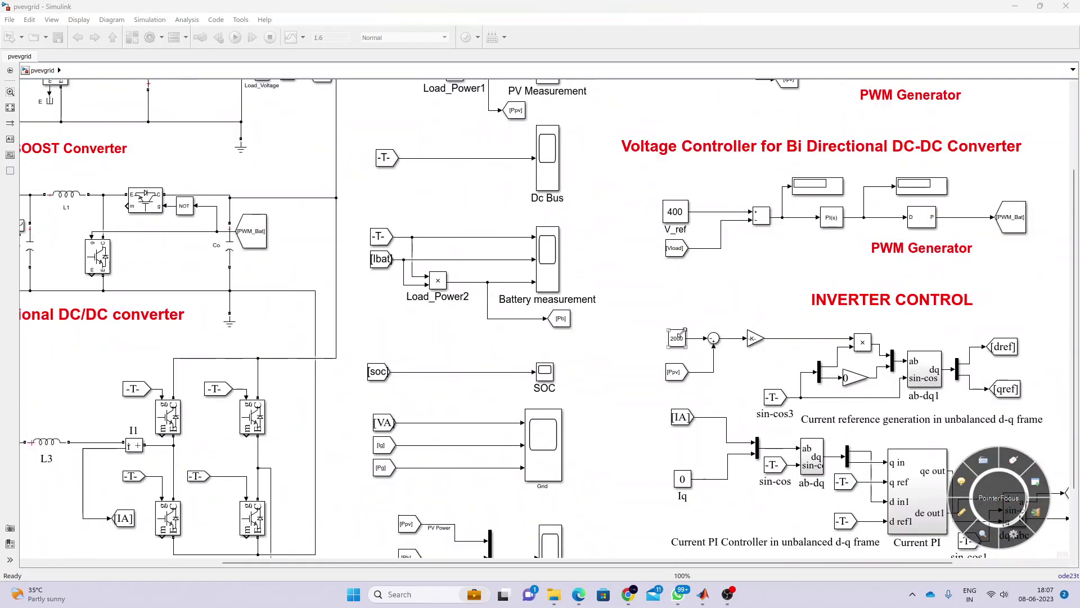
scroll(710, 352, "down", 1)
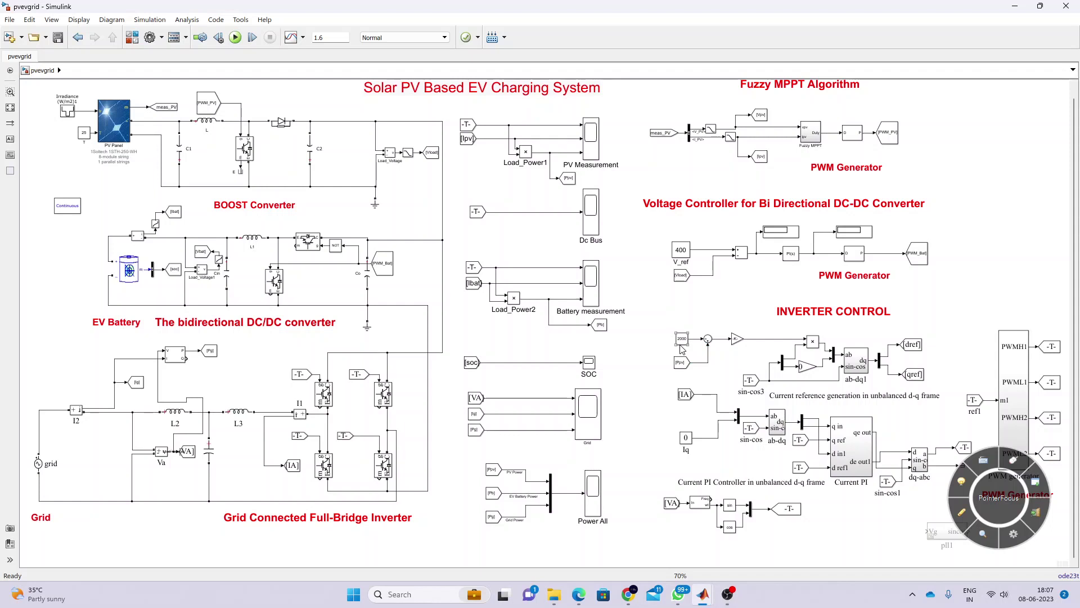
Step: Handwrite 2000 at the Ppv input and 0 after the sum block, tick the grid source, and clear the pen marks
key("F10")
mouse_move(675, 366)
left_mouse_down()
mouse_move(655, 368)
mouse_move(698, 364)
left_mouse_up()
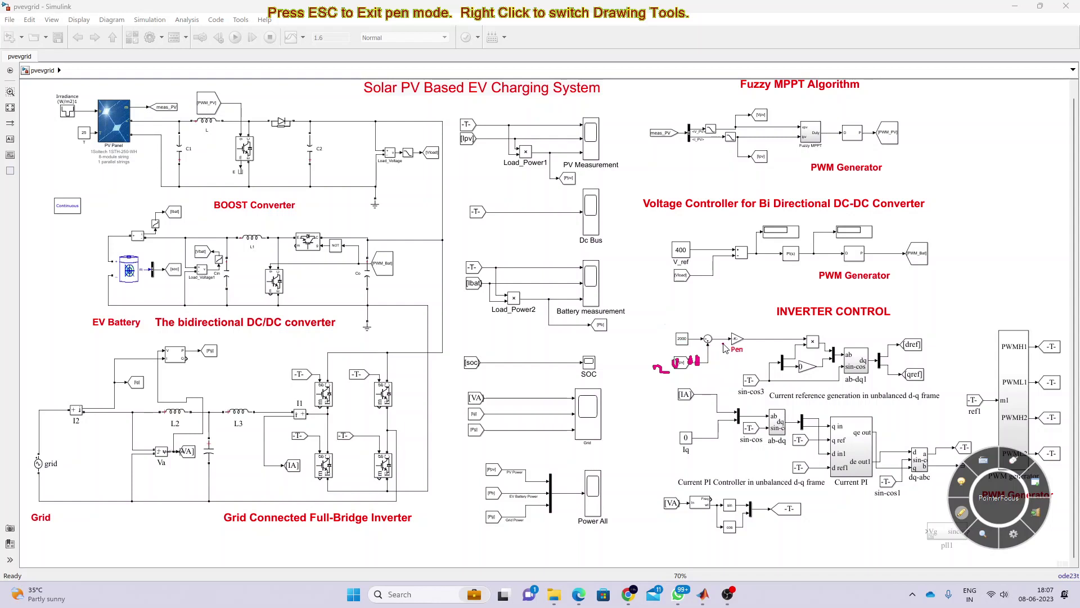
left_click_drag(725, 344, 723, 346)
left_click_drag(31, 456, 59, 437)
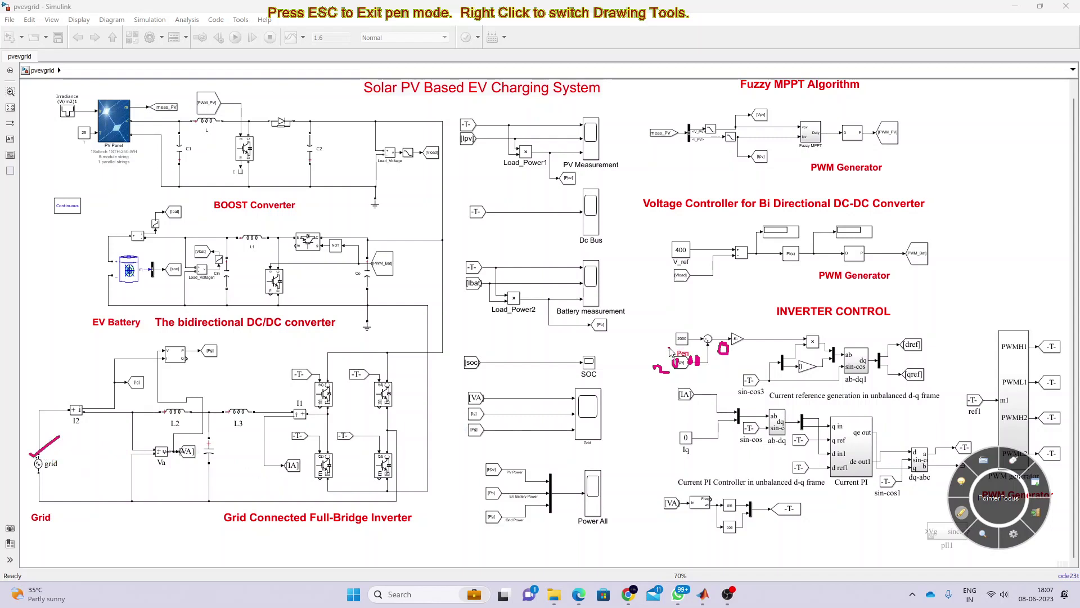
key("Escape")
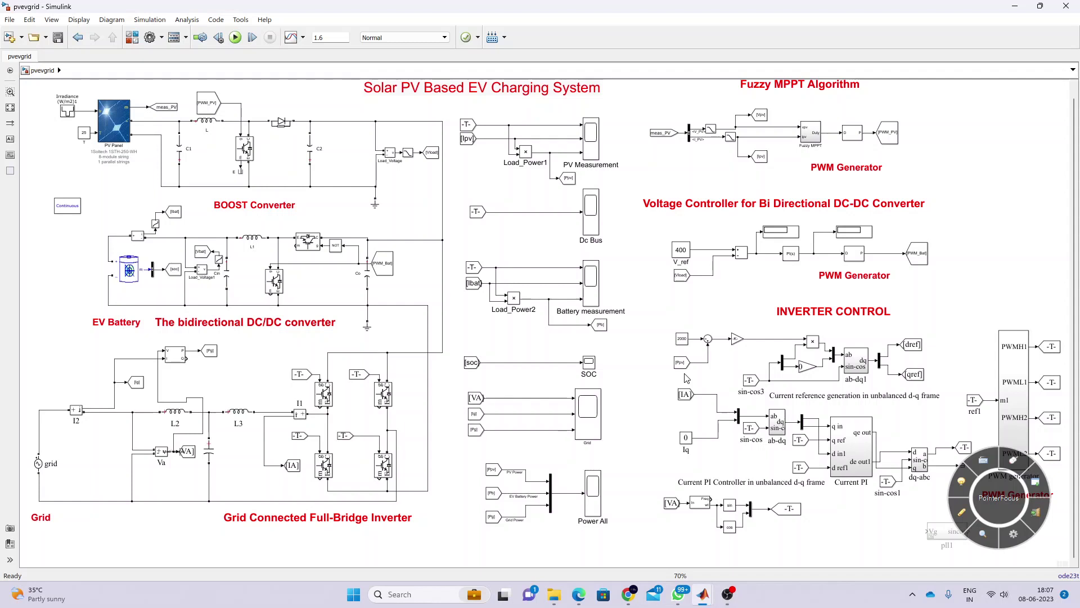
Step: Handwrite 1000 at the Ppv input and -1000 above the gain block in Inverter Control, and clear the pen marks
key("F12")
mouse_move(666, 368)
left_mouse_down()
mouse_move(675, 380)
mouse_move(681, 365)
mouse_move(701, 369)
mouse_move(695, 375)
mouse_move(722, 331)
mouse_move(769, 319)
left_mouse_up()
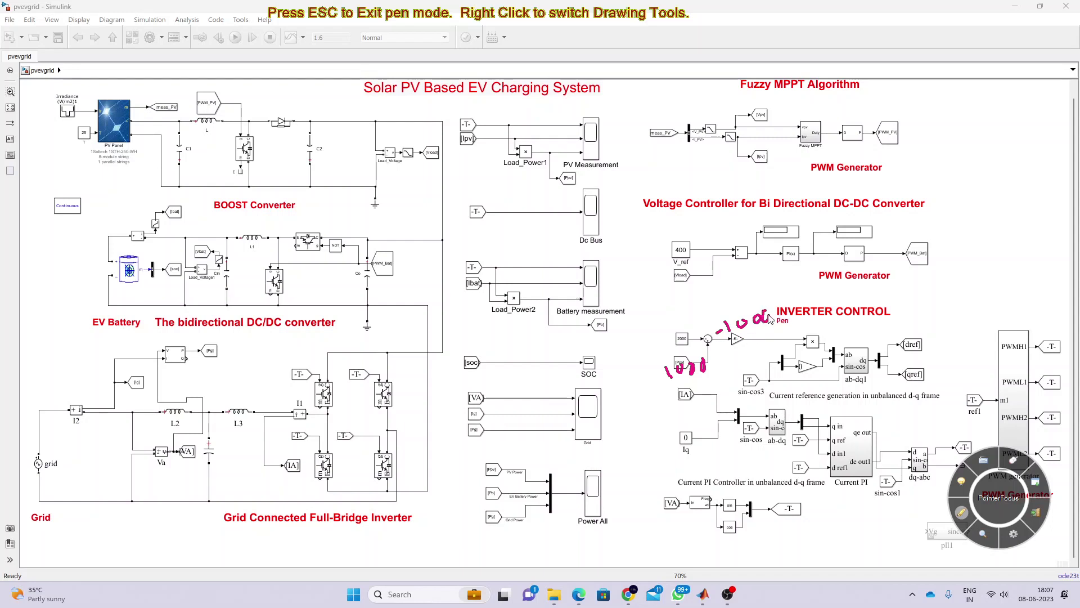
key("Escape")
Step: Review the parameters of the Inverter Control gain block, close them, and select the block's output signal line
double_click(736, 339)
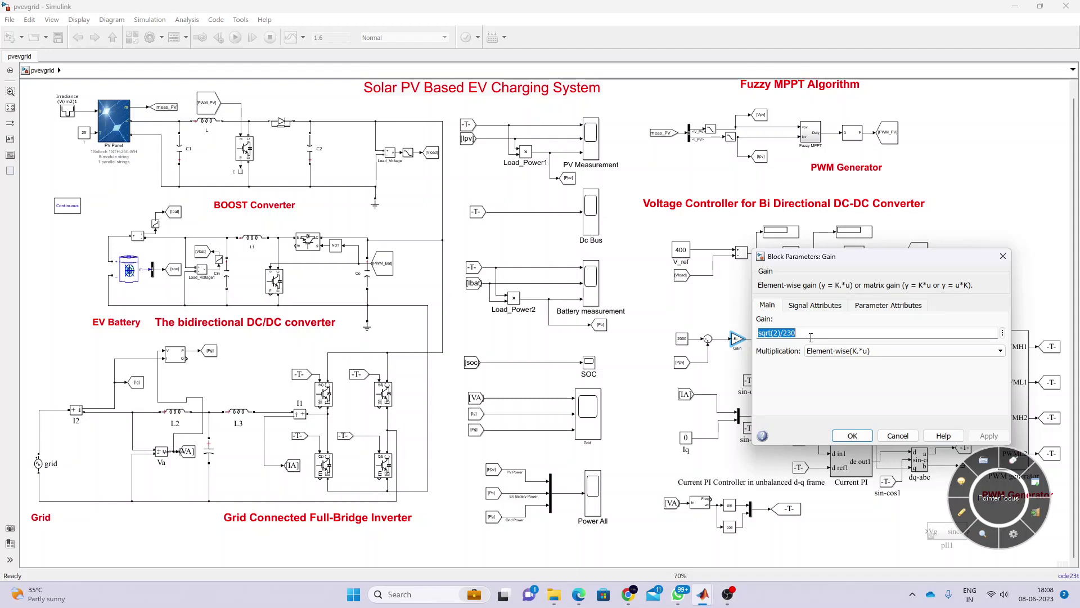
left_click(851, 436)
left_click(769, 340)
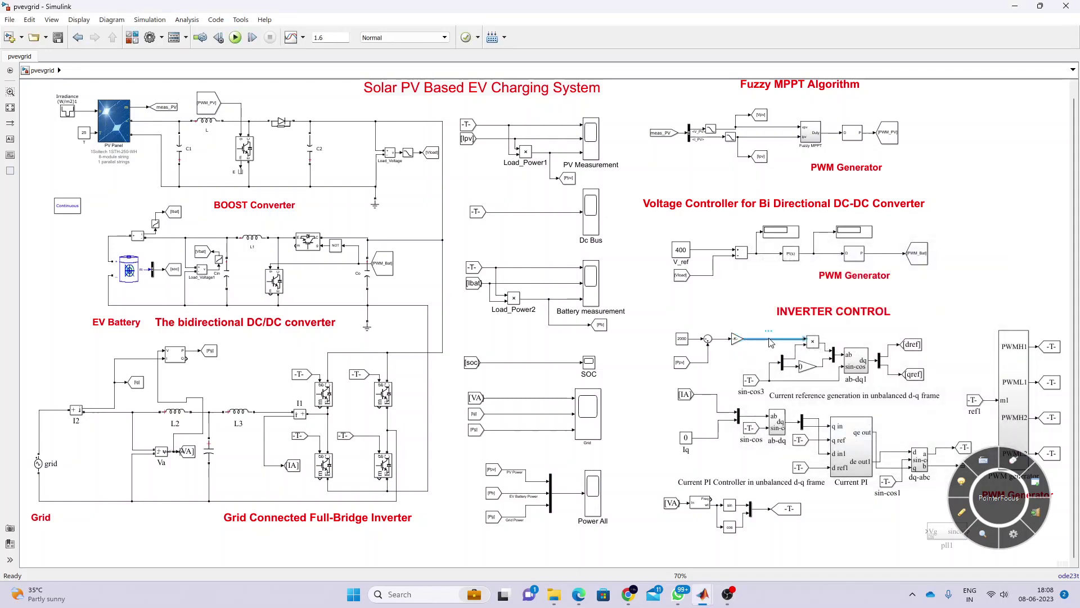
Step: Examine the current reference generation path in Inverter Control, from the gain output and sin-cos tag to the ab-dq1 block
left_click(748, 358)
left_click(769, 339)
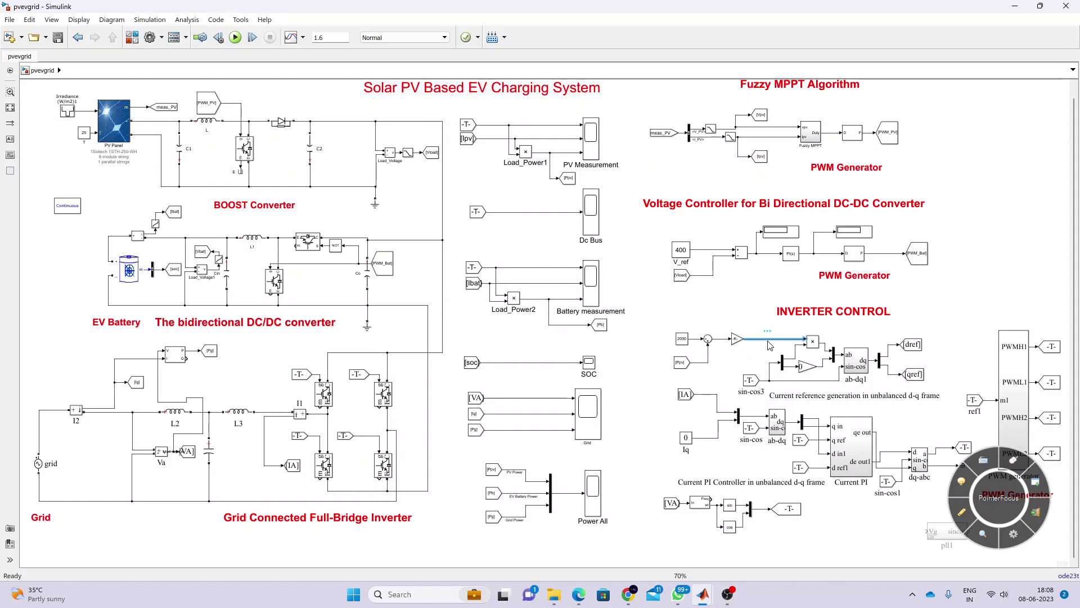
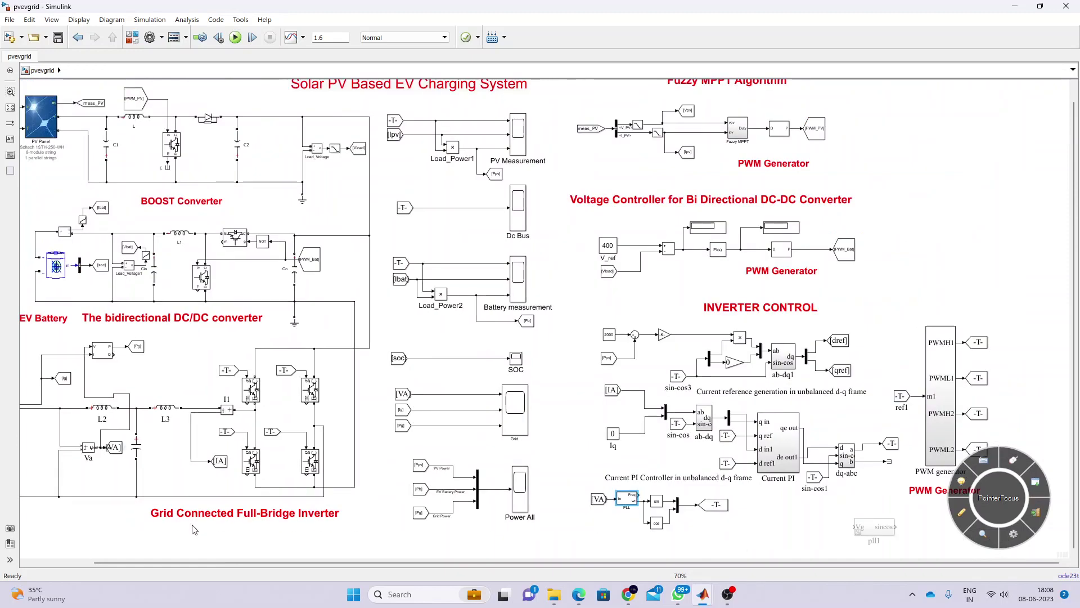
left_click_drag(211, 562, 144, 562)
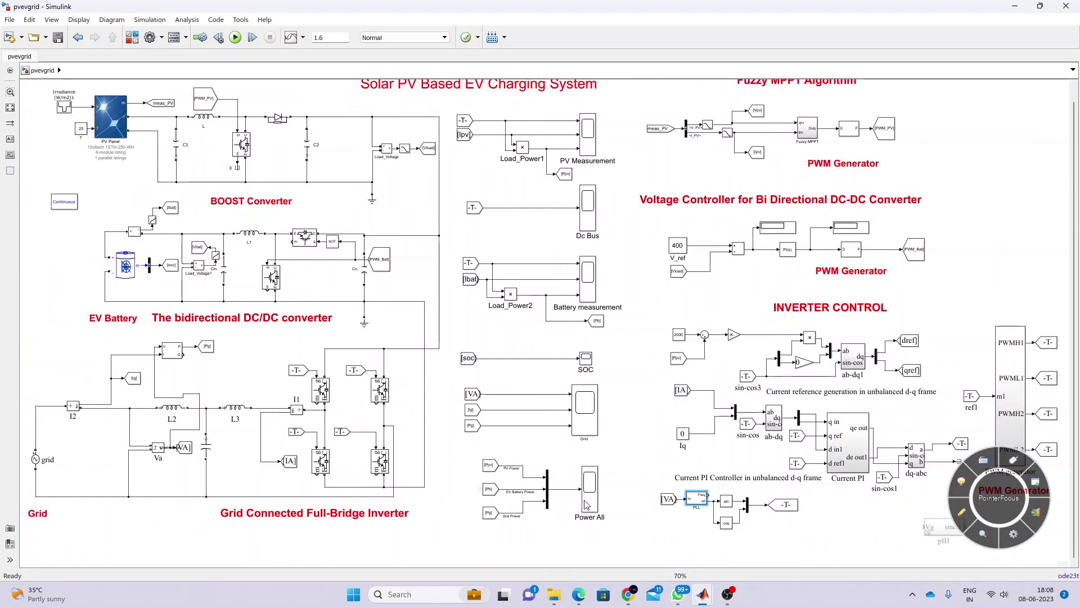
left_click(779, 507)
scroll(794, 371, "up", 2)
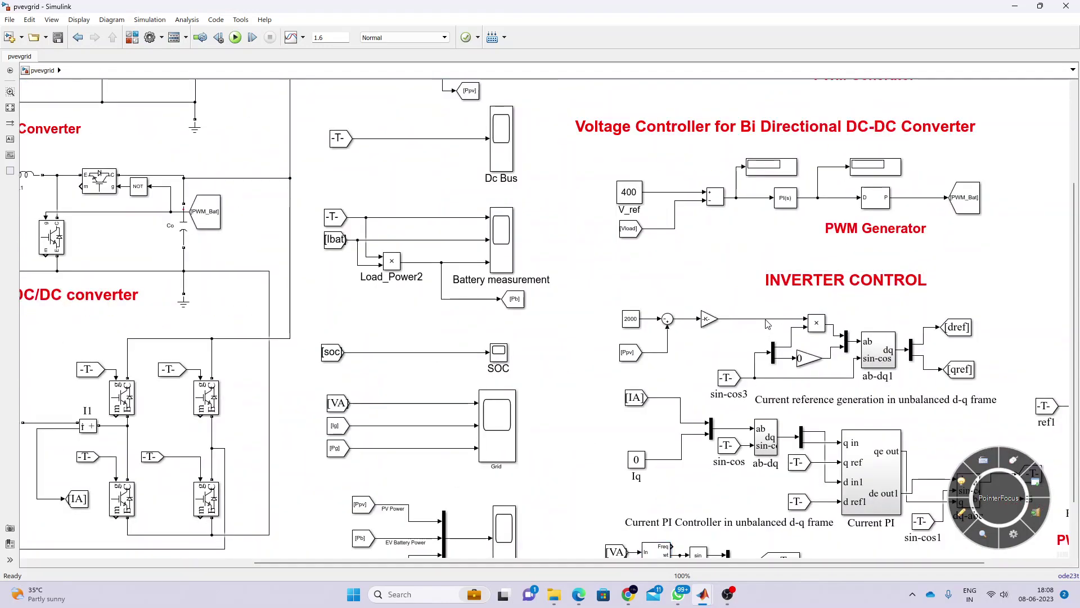
left_click(889, 355)
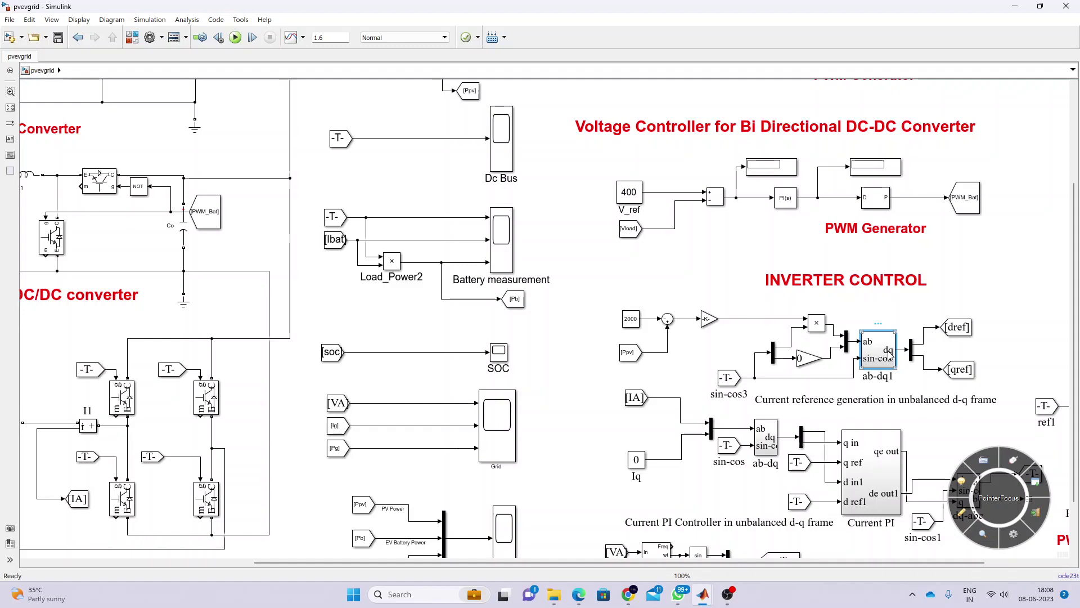
Step: Trace the inverter current tag IA from the full-bridge inverter to the ab-dq block in Inverter Control
left_click(11, 107)
left_click(296, 475)
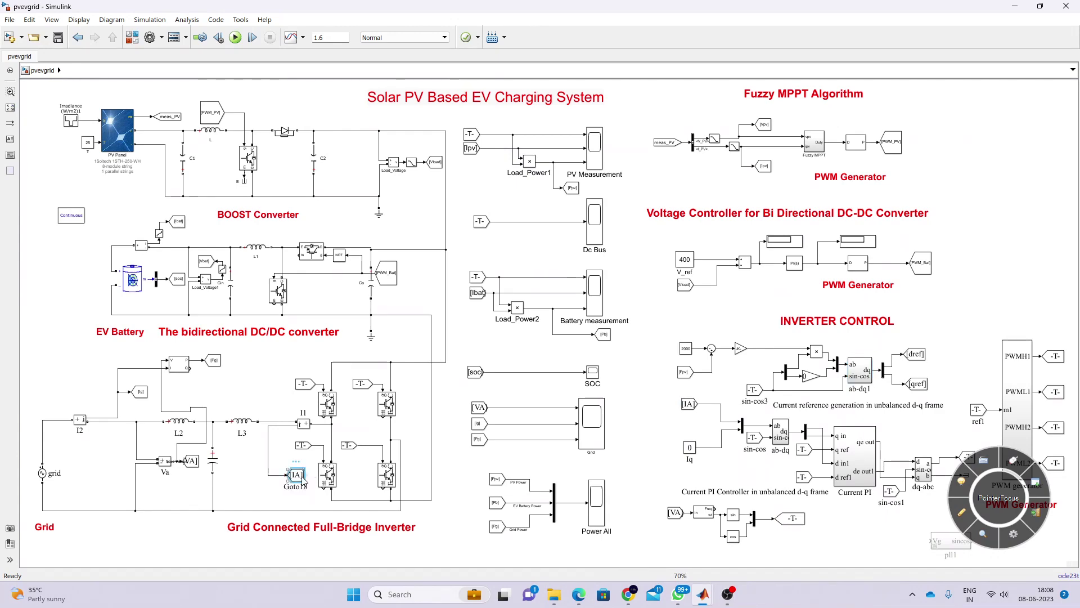
left_click(688, 404)
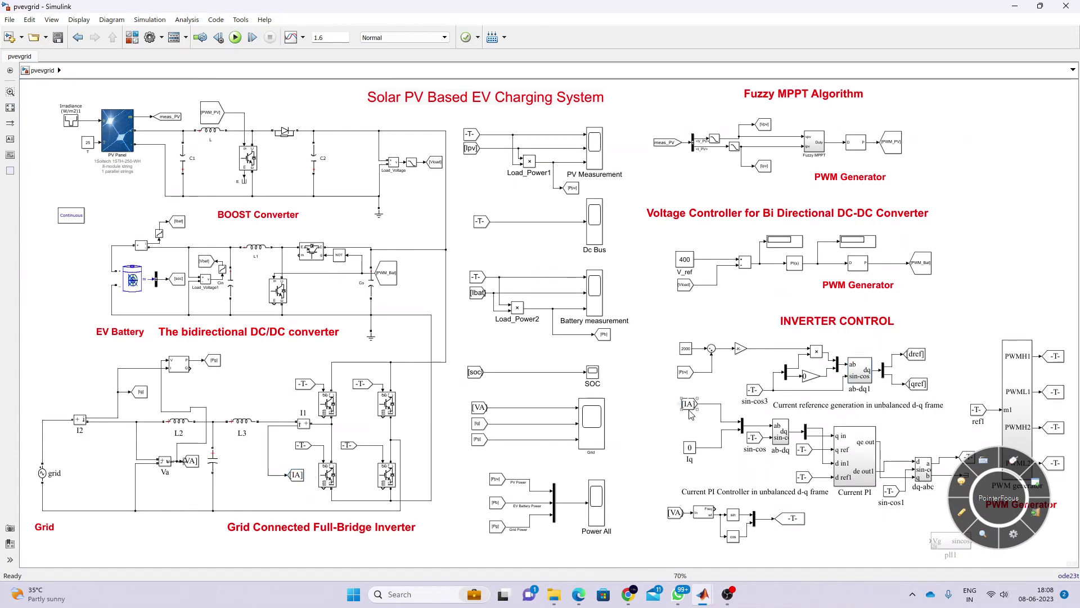
left_click(782, 438)
scroll(791, 450, "up", 5)
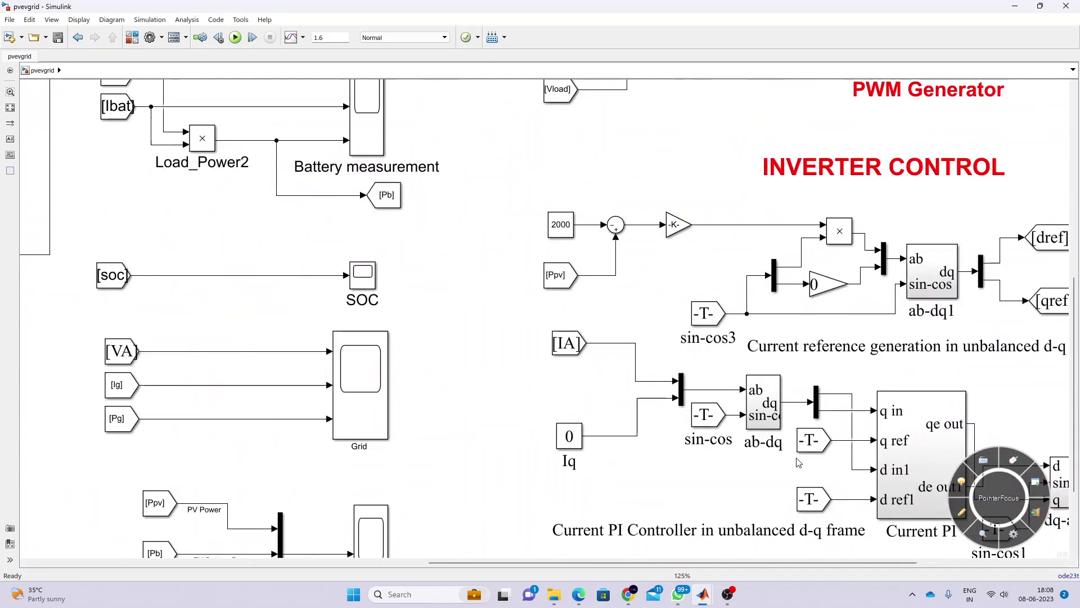
scroll(757, 447, "down", 3)
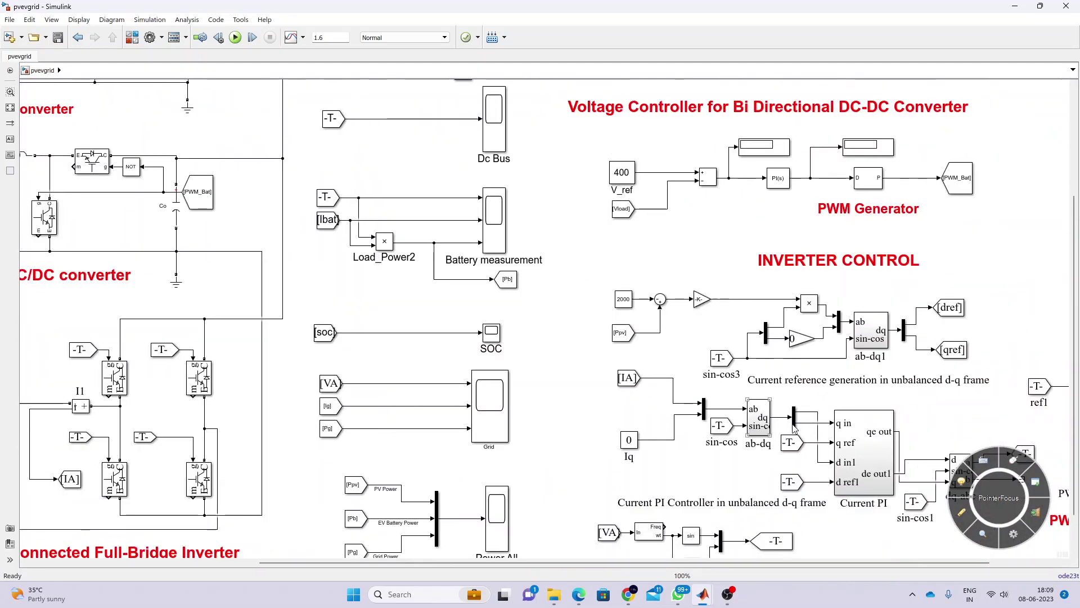
Step: Circle the dref and qref tags and the demux after the ab-dq block with the pen, and clear the marks
key("F9")
mouse_move(938, 288)
left_mouse_down()
mouse_move(991, 338)
mouse_move(947, 294)
left_mouse_up()
left_click(1037, 487)
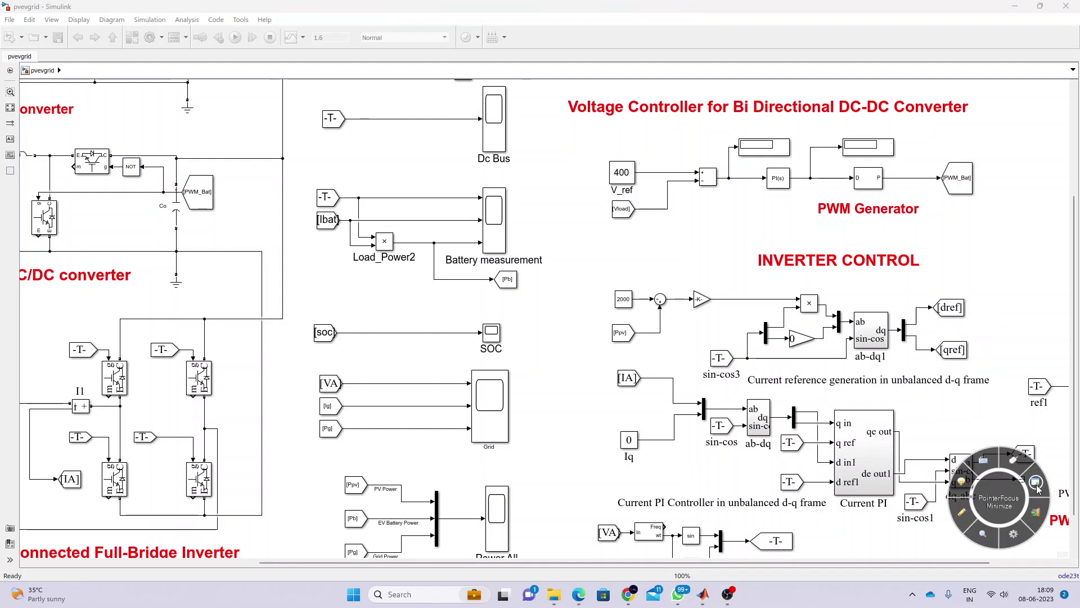
left_click(1038, 488)
key("F9")
mouse_move(961, 286)
left_mouse_down()
mouse_move(931, 298)
mouse_move(964, 374)
mouse_move(951, 288)
left_mouse_up()
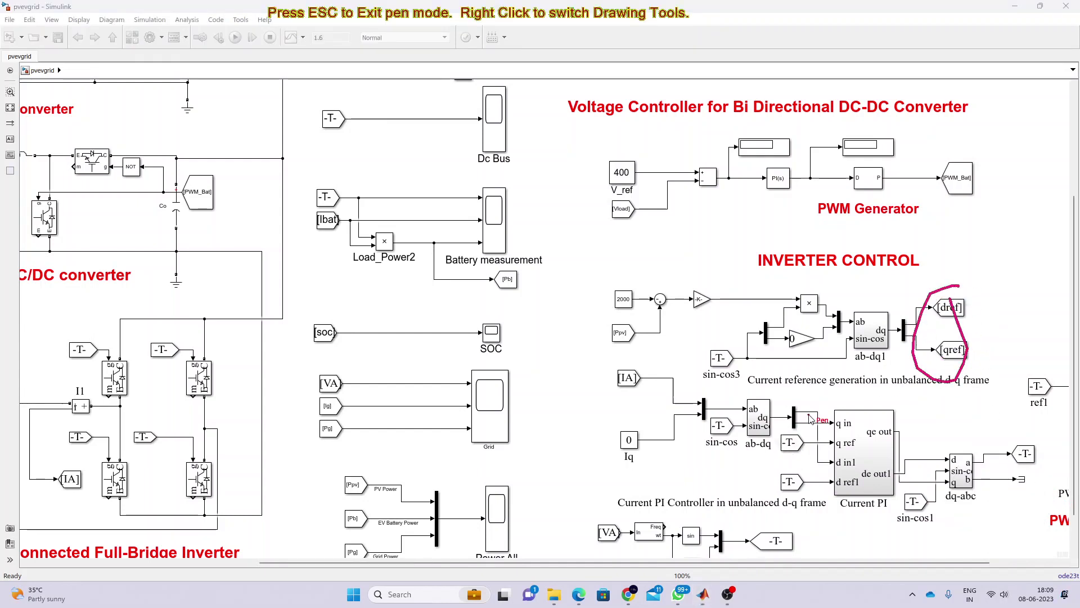
mouse_move(810, 409)
left_mouse_down()
mouse_move(790, 419)
mouse_move(820, 423)
mouse_move(809, 401)
mouse_move(806, 409)
left_mouse_up()
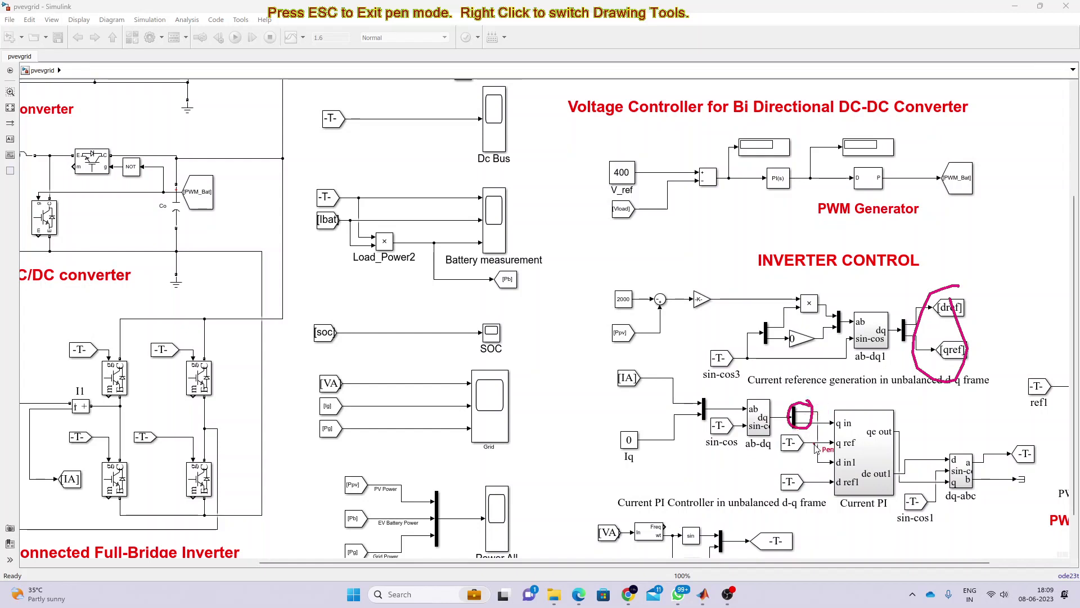
key("Escape")
Step: Inspect the contents of the Current PI subsystem and return to the top-level model
double_click(859, 446)
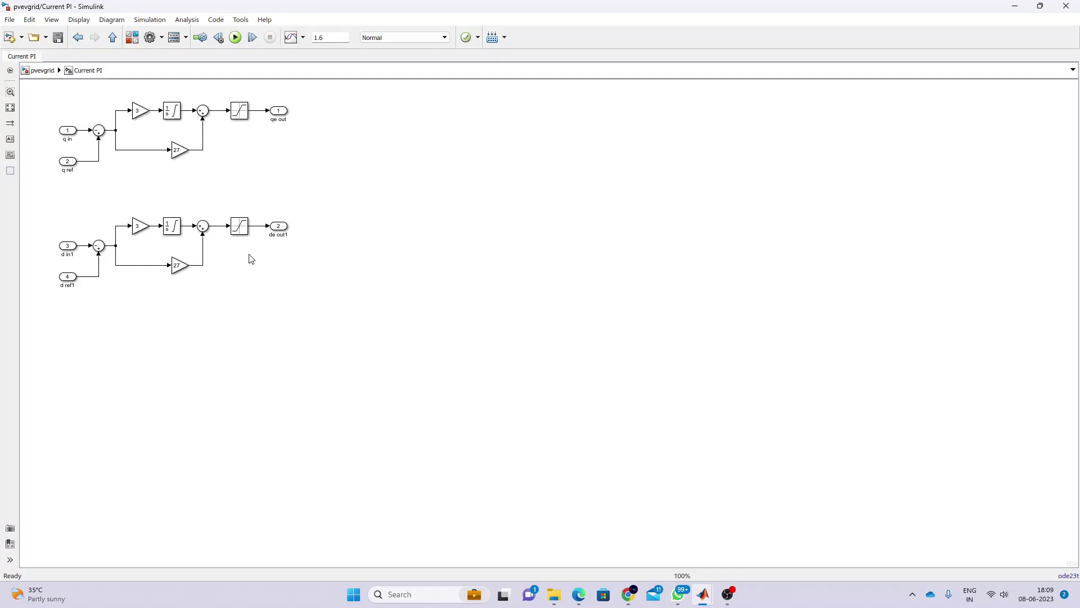
left_click(113, 37)
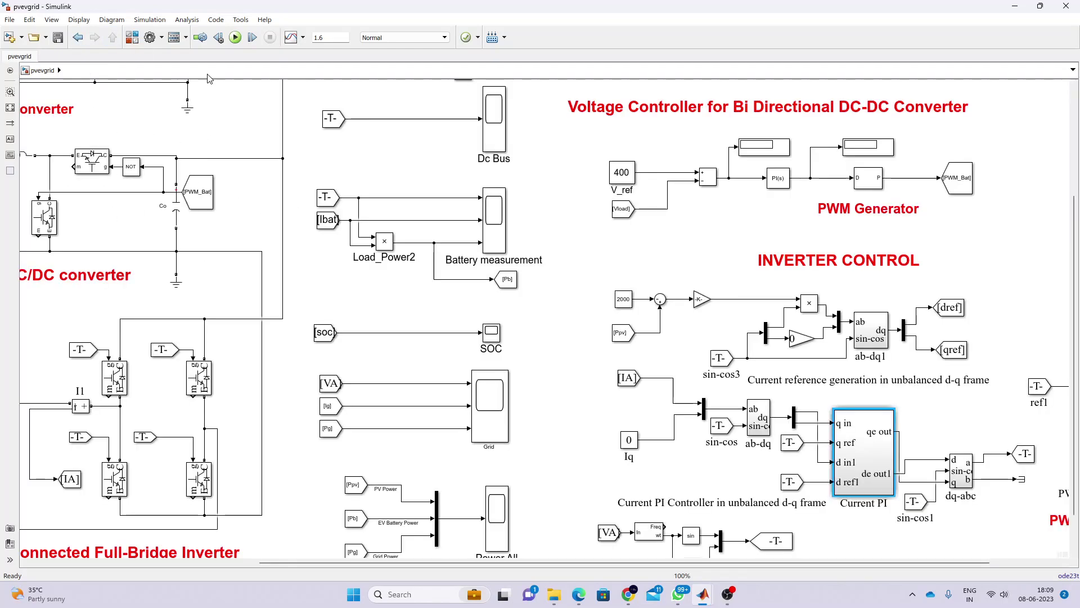
scroll(904, 460, "up", 2)
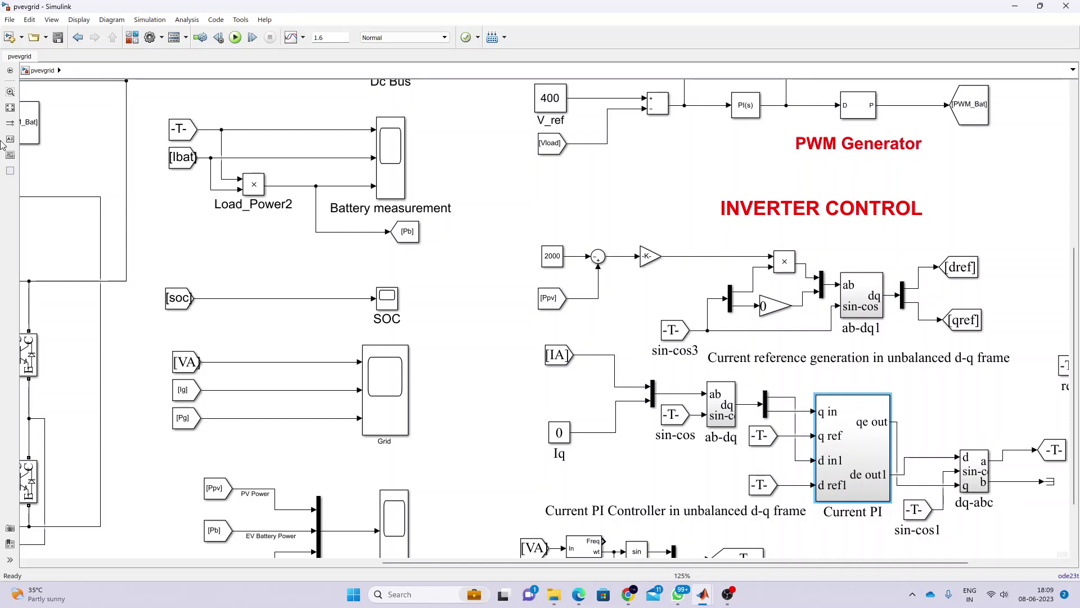
left_click(10, 108)
scroll(949, 463, "up", 3)
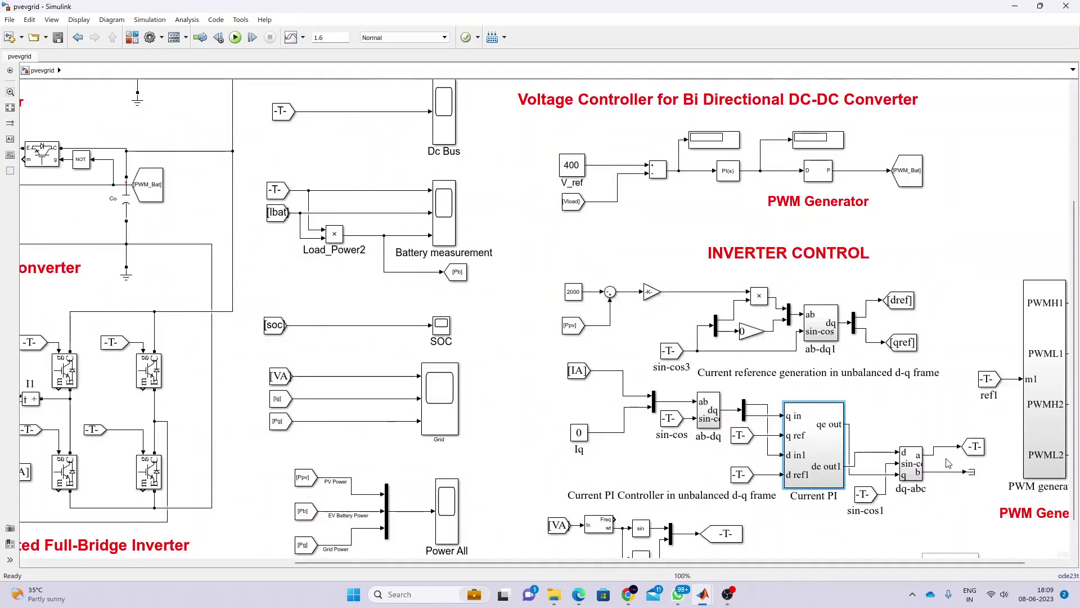
Step: Inspect the dq-abc output and the contents of the PWM generator subsystem, and return to the full model view
left_click(950, 448)
left_click(1056, 422)
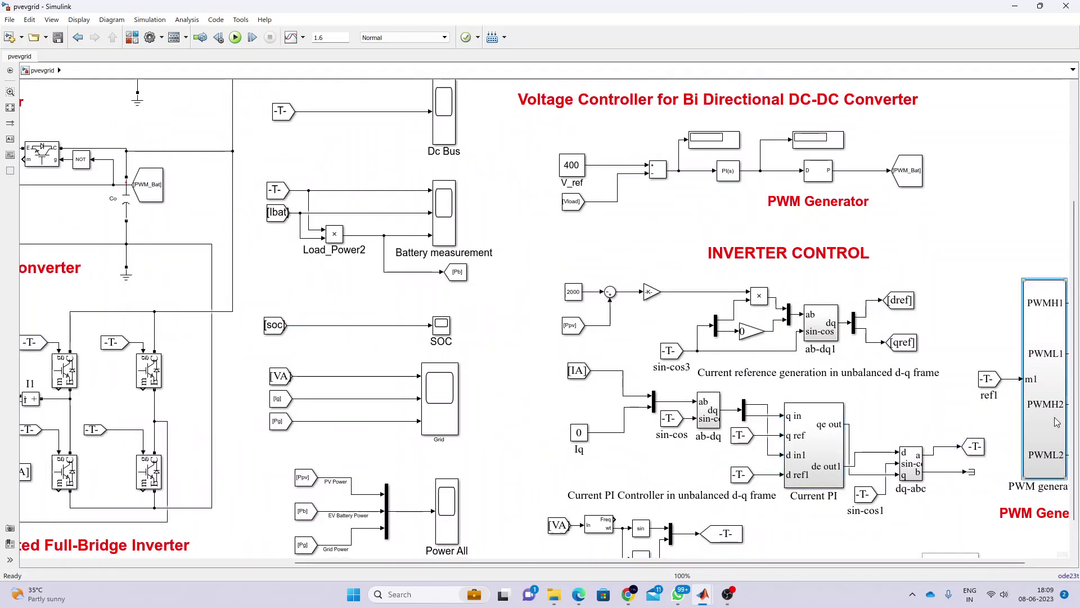
double_click(1057, 422)
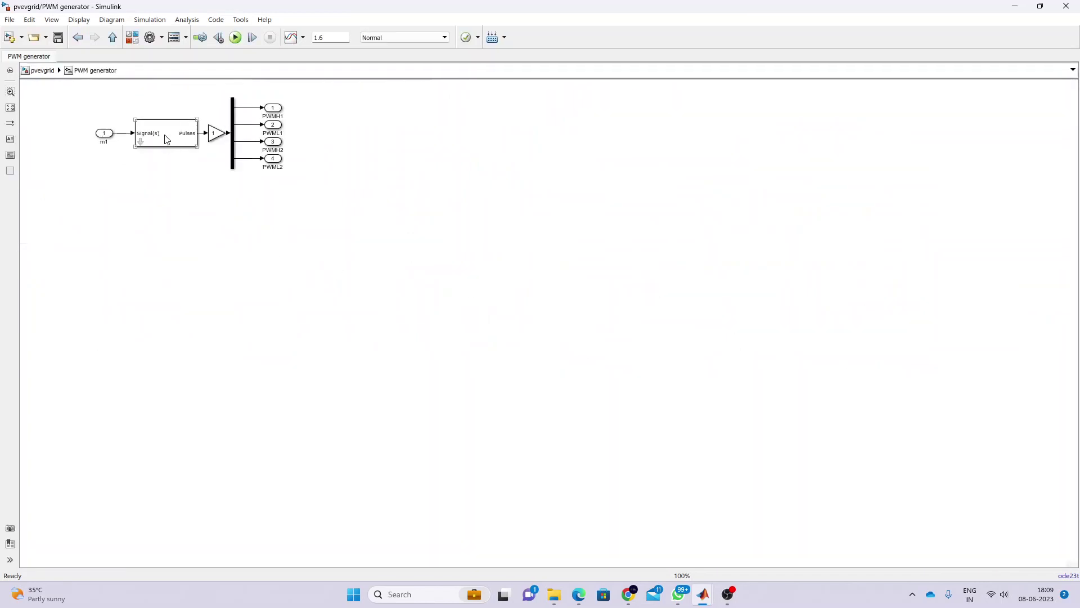
left_click(203, 146)
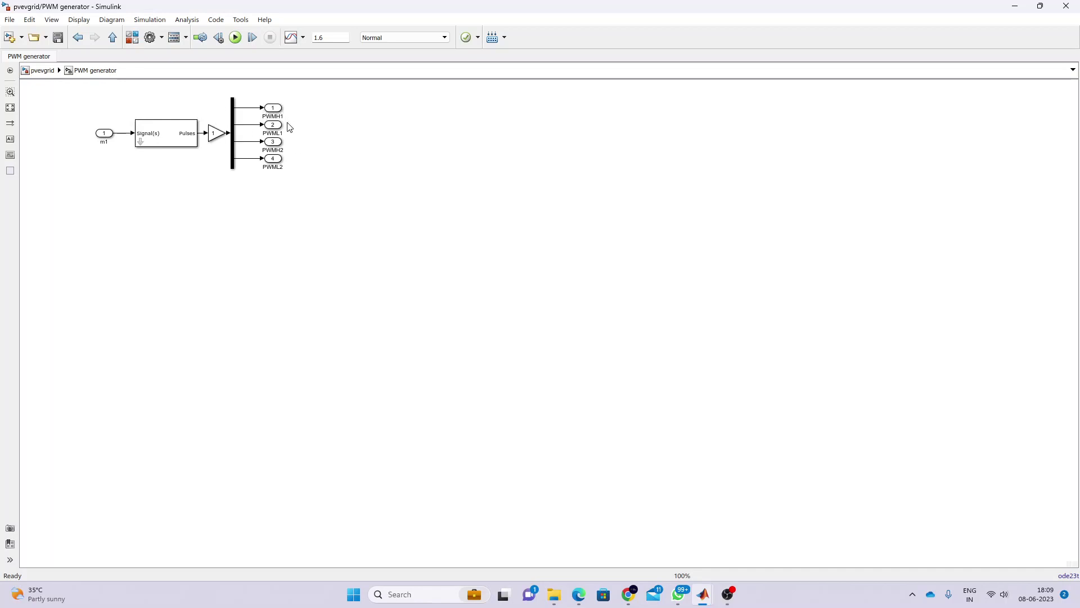
left_click(160, 94)
left_click(79, 37)
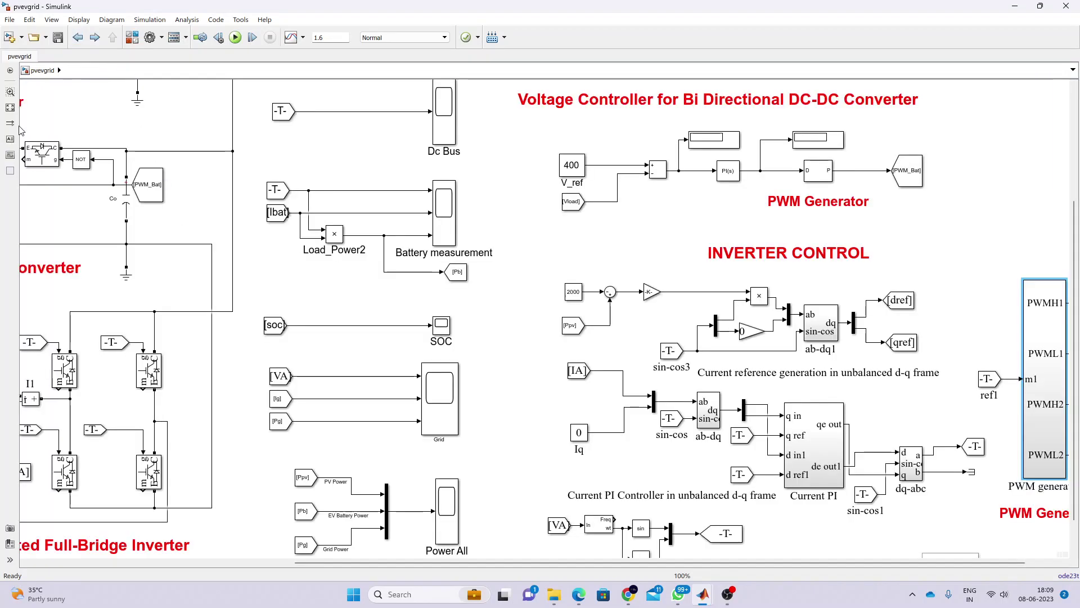
left_click(10, 107)
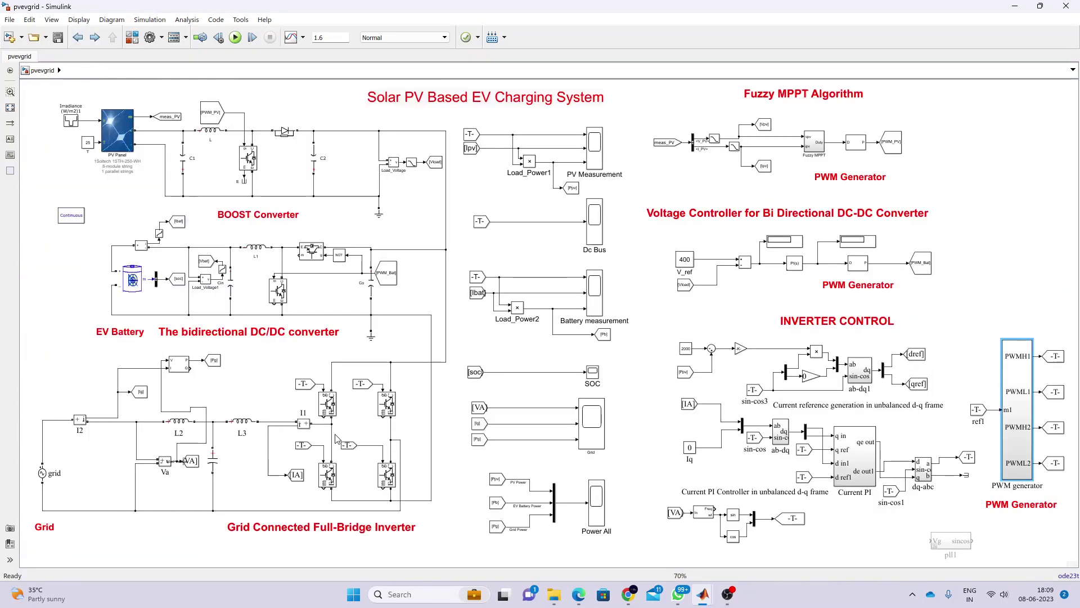
left_click(782, 354)
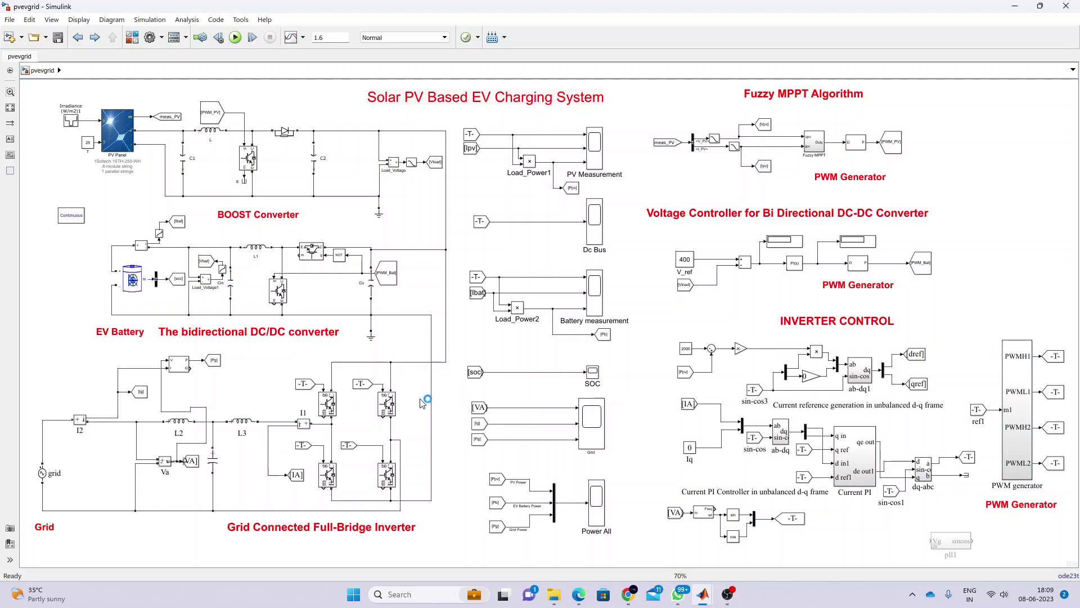
Step: Draw a pen arrow from the grid through the inverter to the bidirectional converter, circle the 2000 constant, and clear the marks
key("F9")
mouse_move(93, 451)
left_mouse_down()
mouse_move(423, 434)
mouse_move(436, 309)
mouse_move(419, 283)
mouse_move(415, 298)
left_mouse_up()
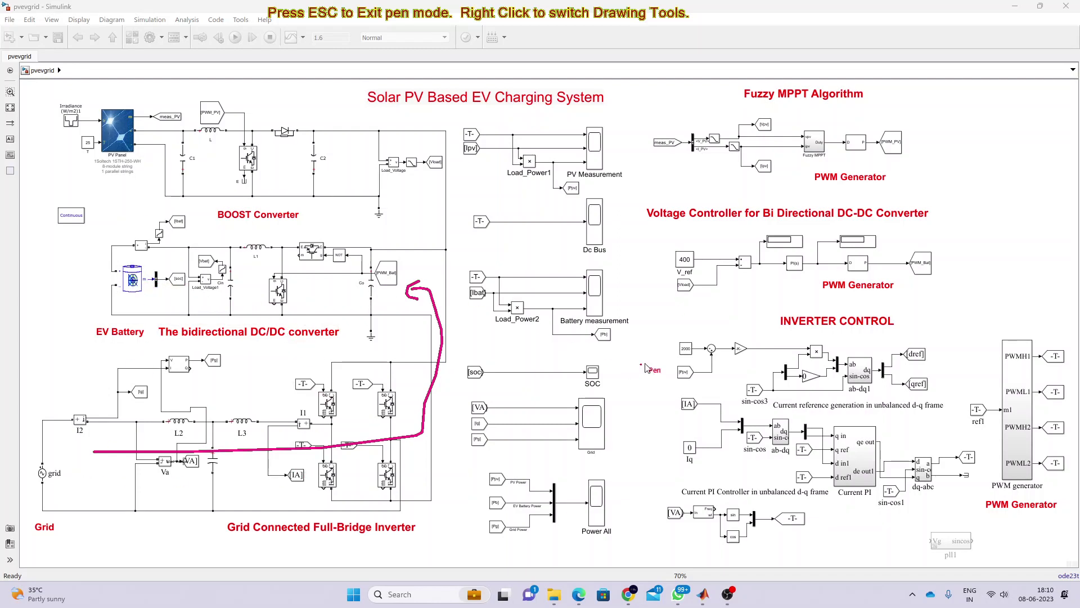
mouse_move(698, 339)
left_mouse_down()
mouse_move(676, 352)
mouse_move(701, 358)
mouse_move(696, 347)
left_mouse_up()
key("Escape")
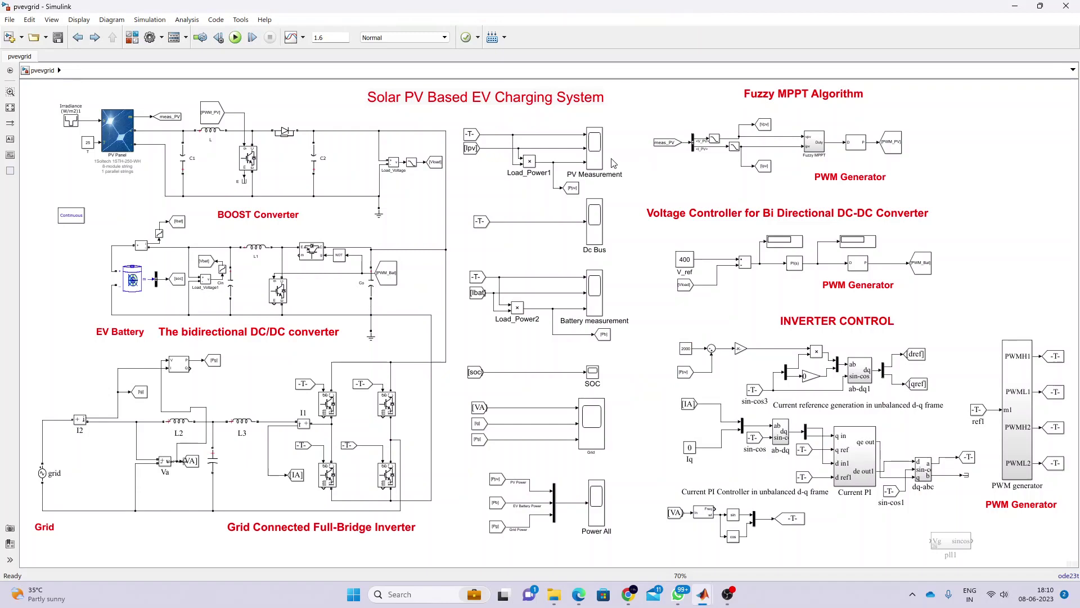
Step: Go through the PV Measurement, Dc Bus, Battery measurement, SOC and Grid scope blocks, and view the Power All scope window
scroll(591, 153, "up", 3)
scroll(606, 158, "down", 3)
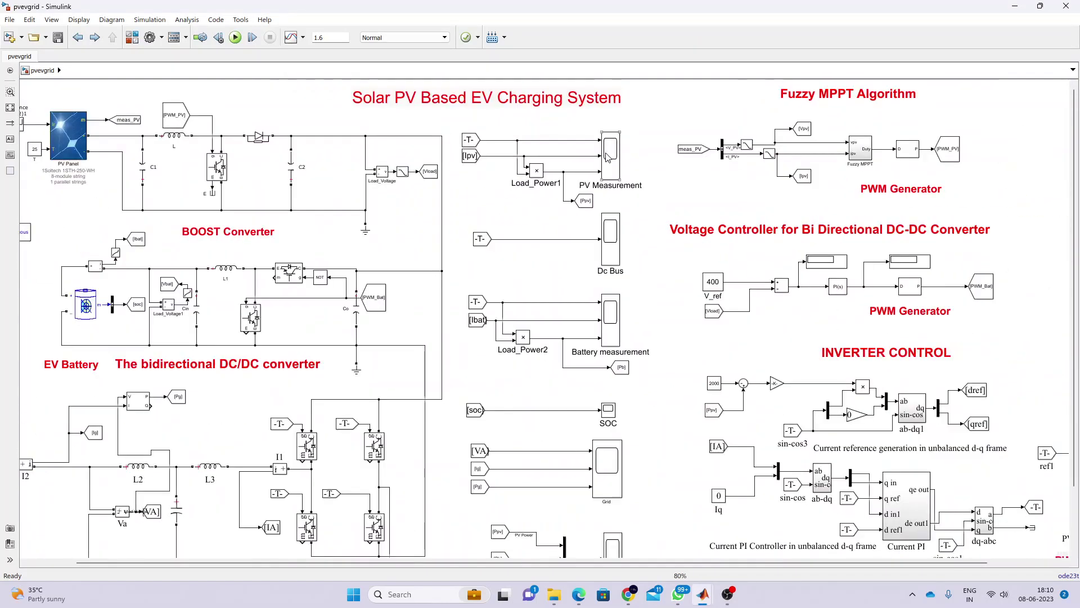
left_click(614, 256)
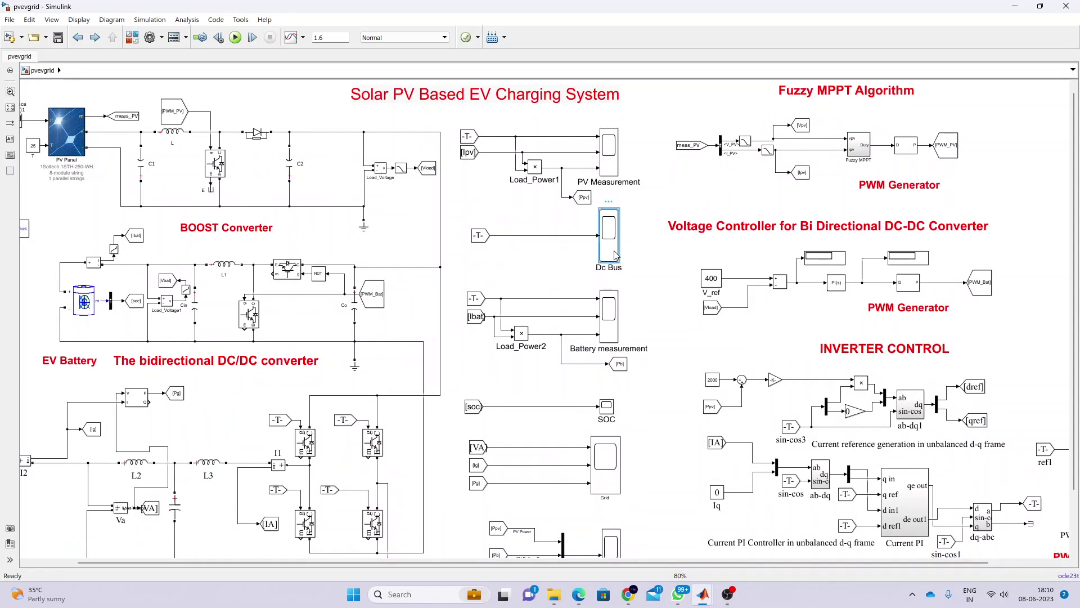
left_click(614, 313)
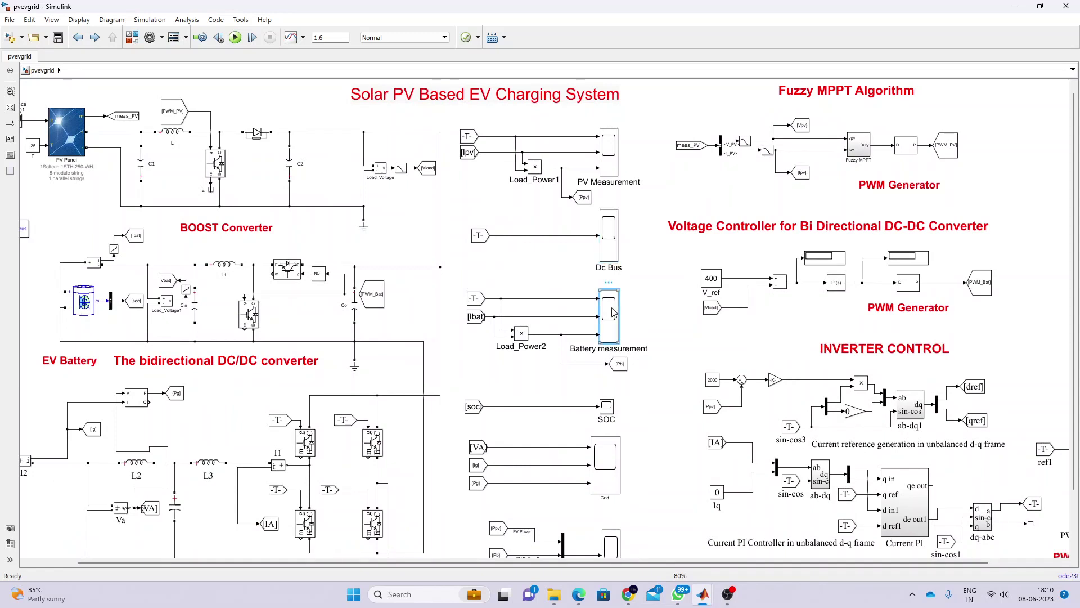
left_click(610, 413)
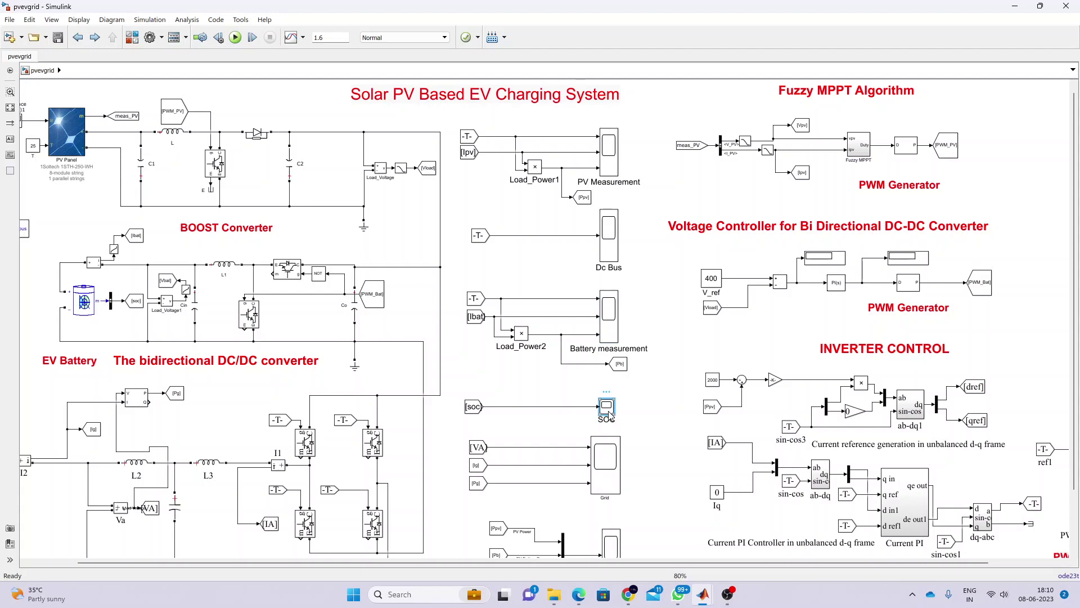
scroll(566, 387, "down", 3)
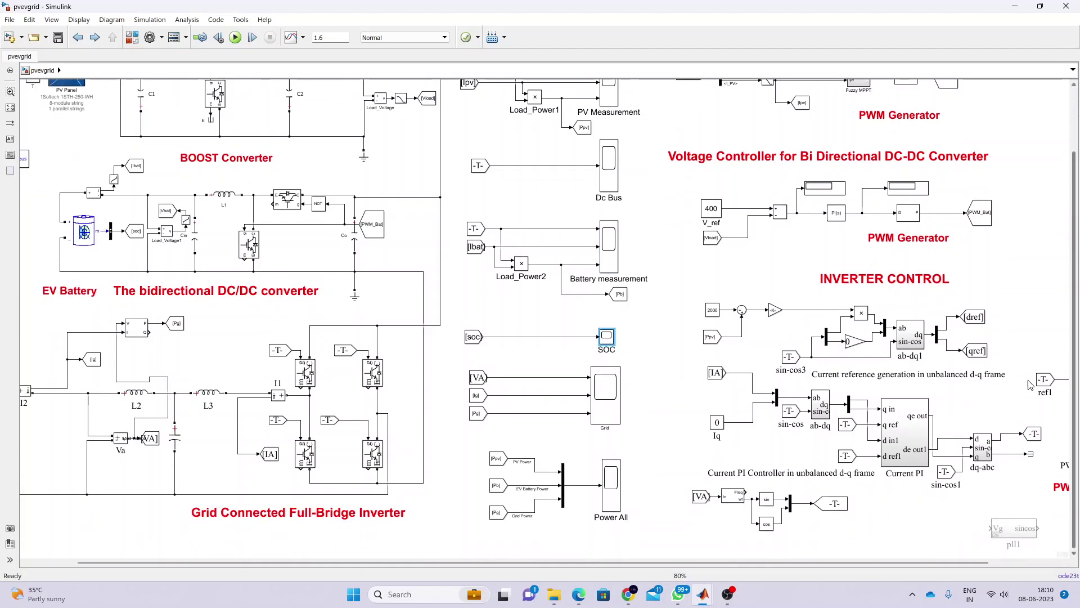
left_click(595, 393)
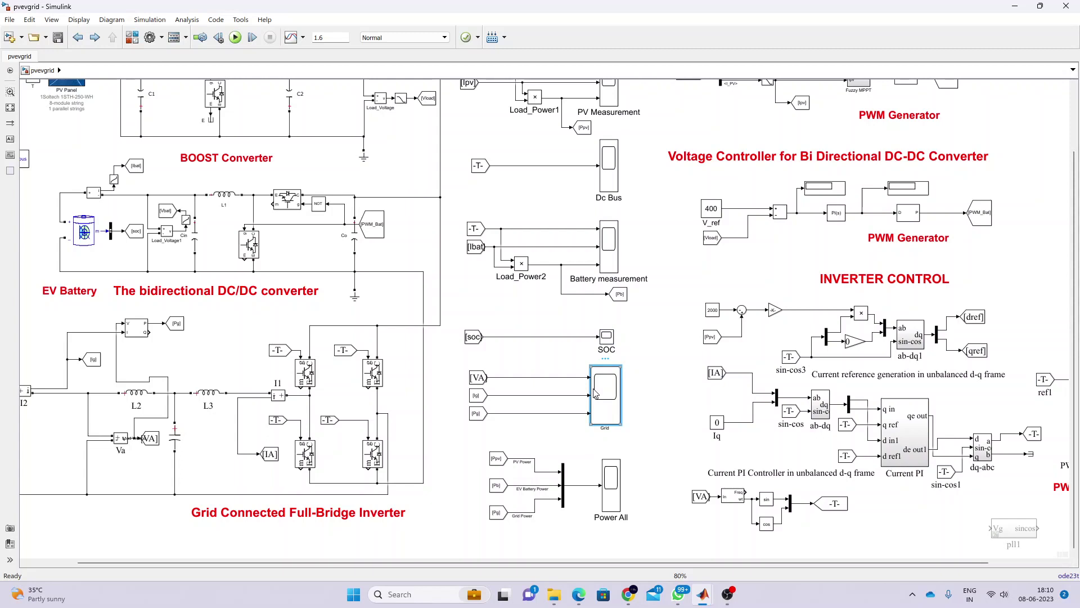
double_click(612, 494)
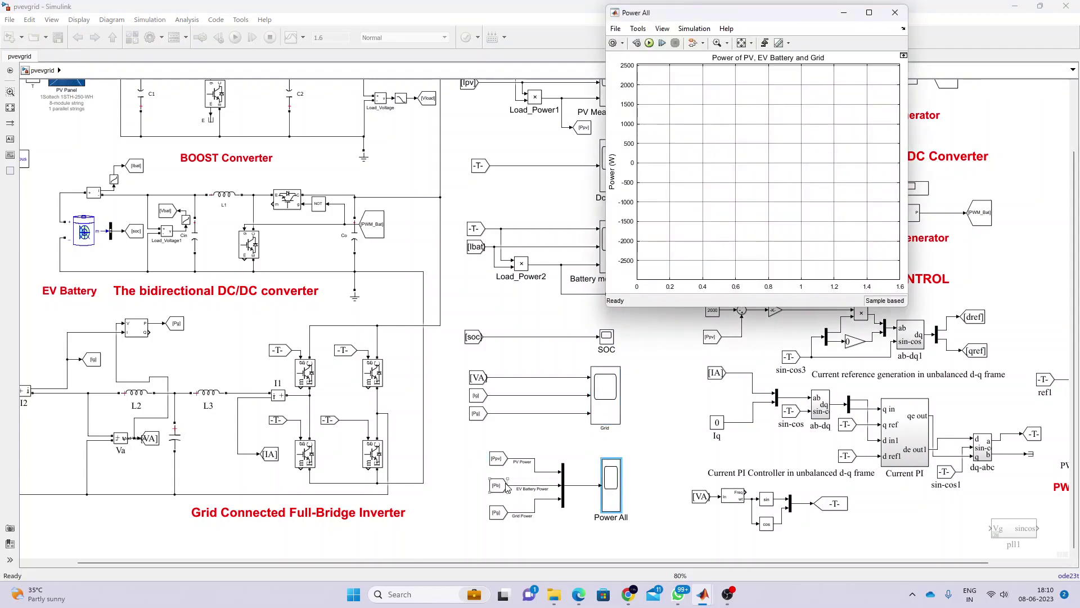
left_click(660, 490)
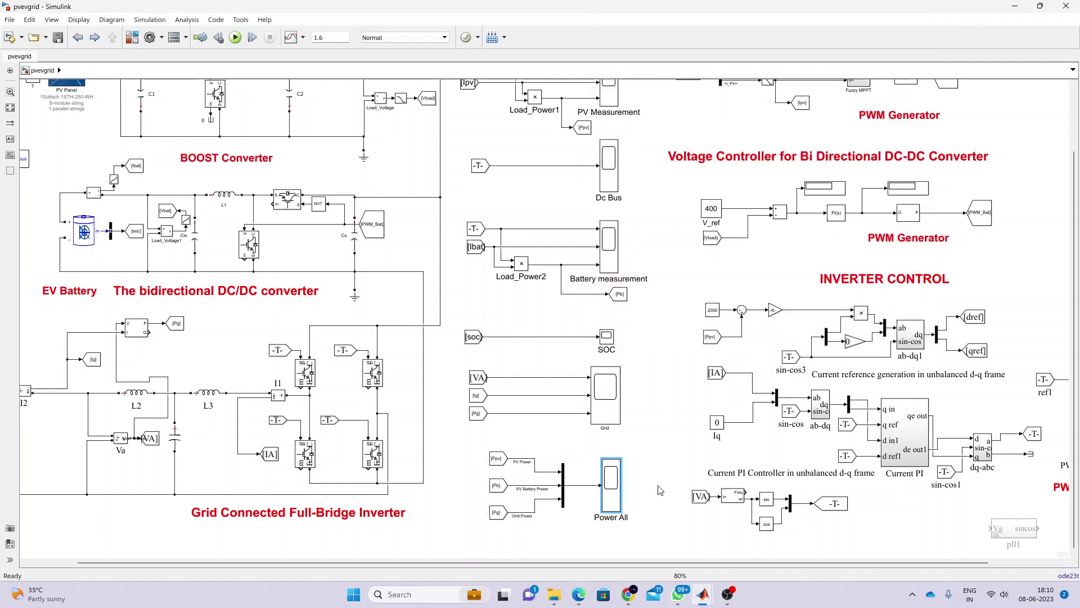
Step: Show the PV Measurement, Dc Bus, Grid, Power All, SOC and Battery measurement scope windows together and run the simulation
double_click(610, 94)
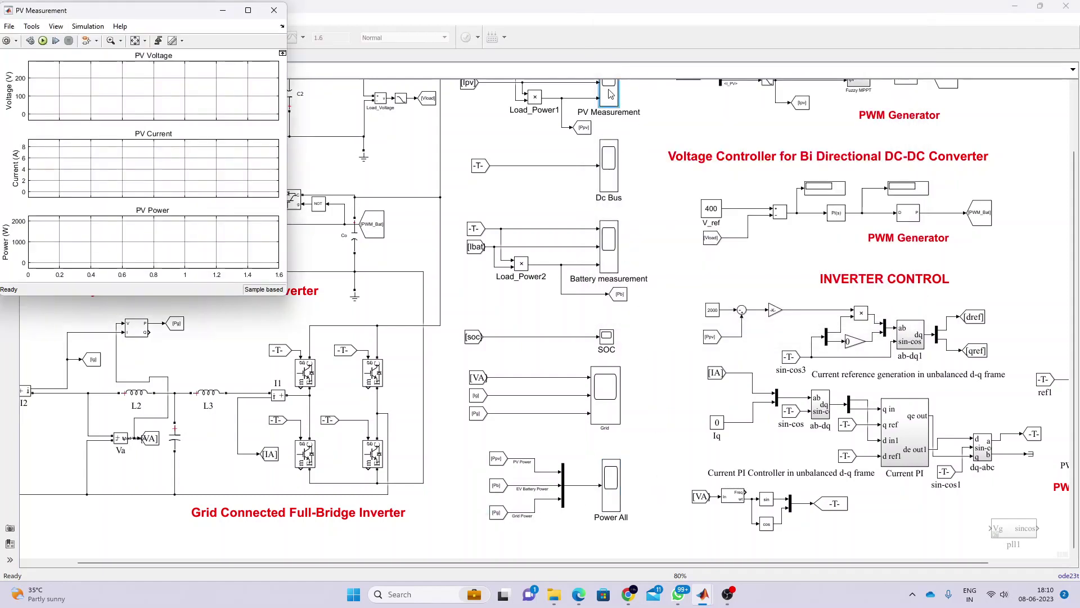
mouse_move(702, 594)
left_click(585, 552)
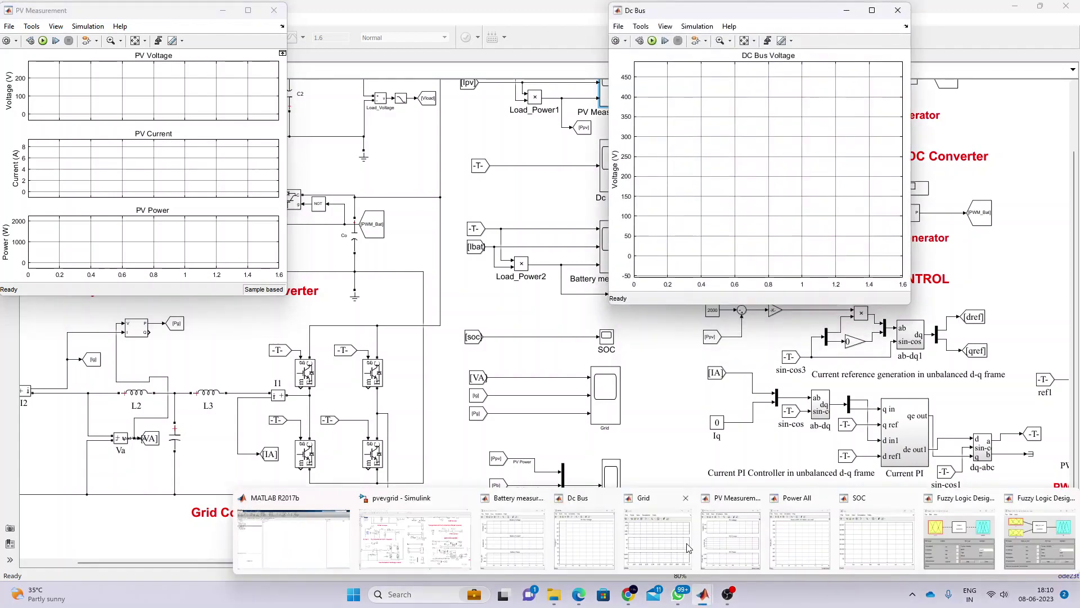
left_click(687, 544)
left_click(719, 553)
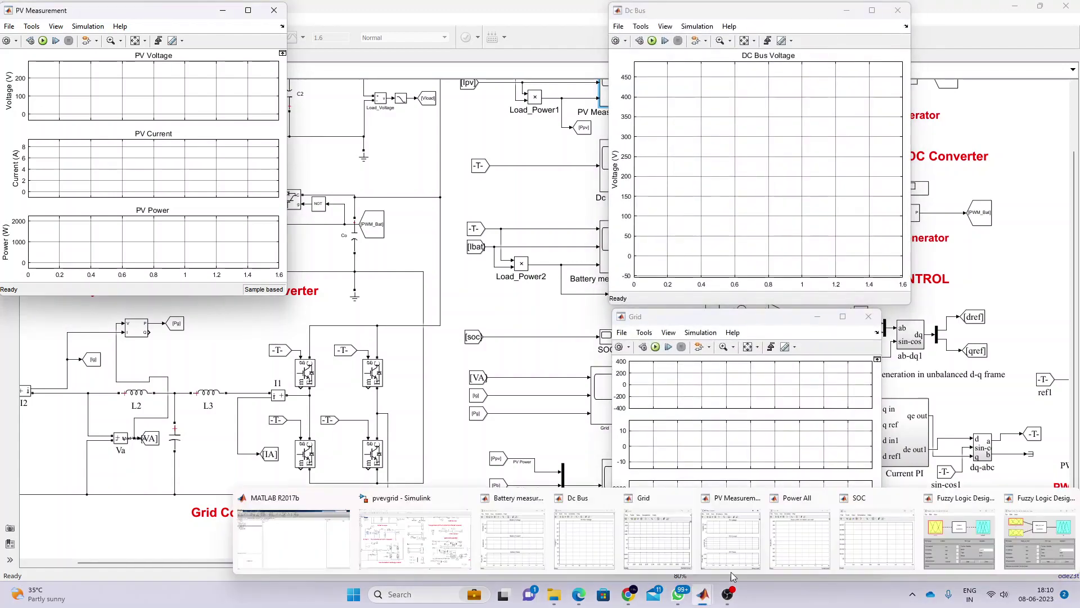
left_click(800, 542)
left_click(876, 540)
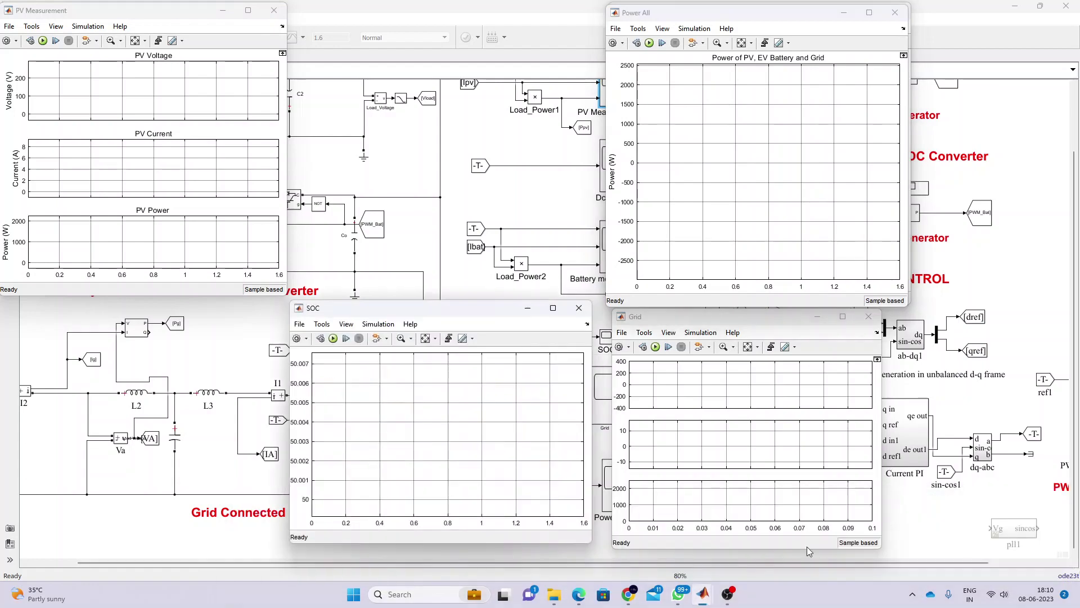
left_click(502, 532)
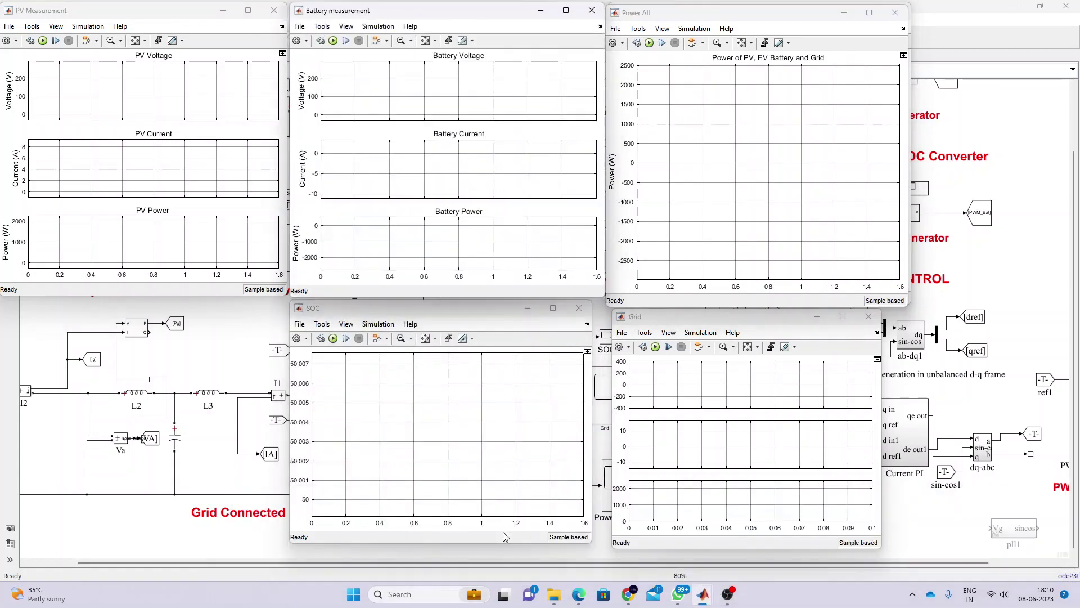
left_click(649, 44)
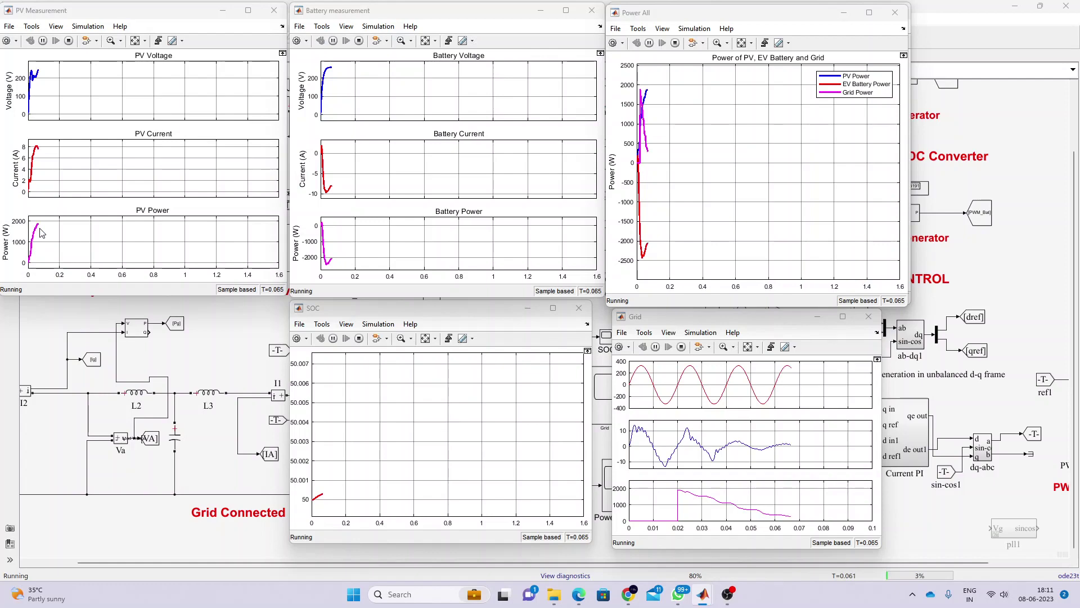
Step: Return to the full model view and review the time and amplitude parameters of the Irradiance stair generator block
left_click(42, 322)
key("space")
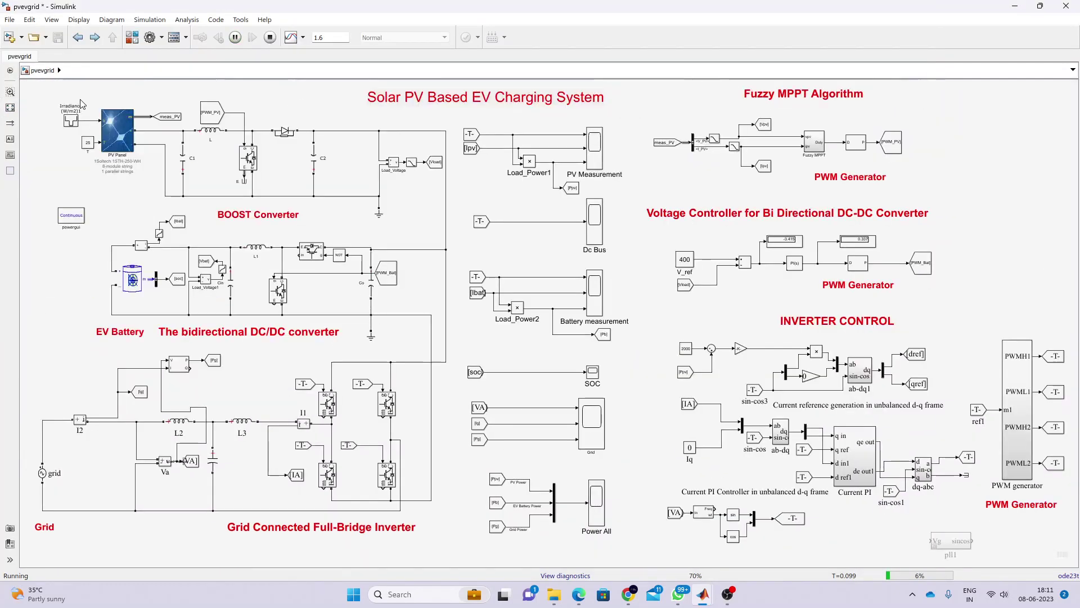
double_click(70, 122)
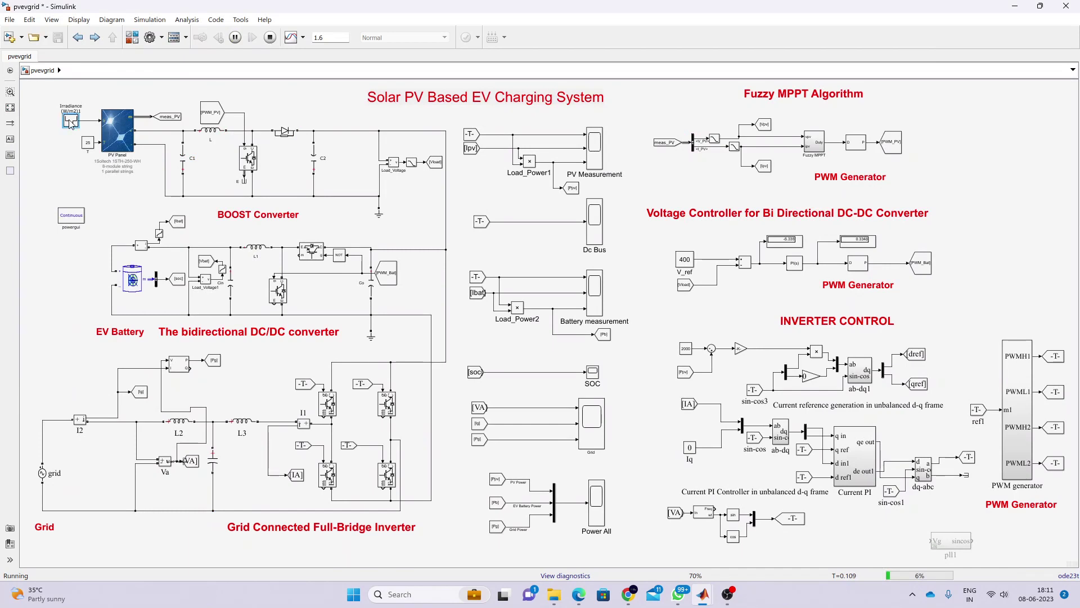
triple_click(104, 136)
left_click(128, 136)
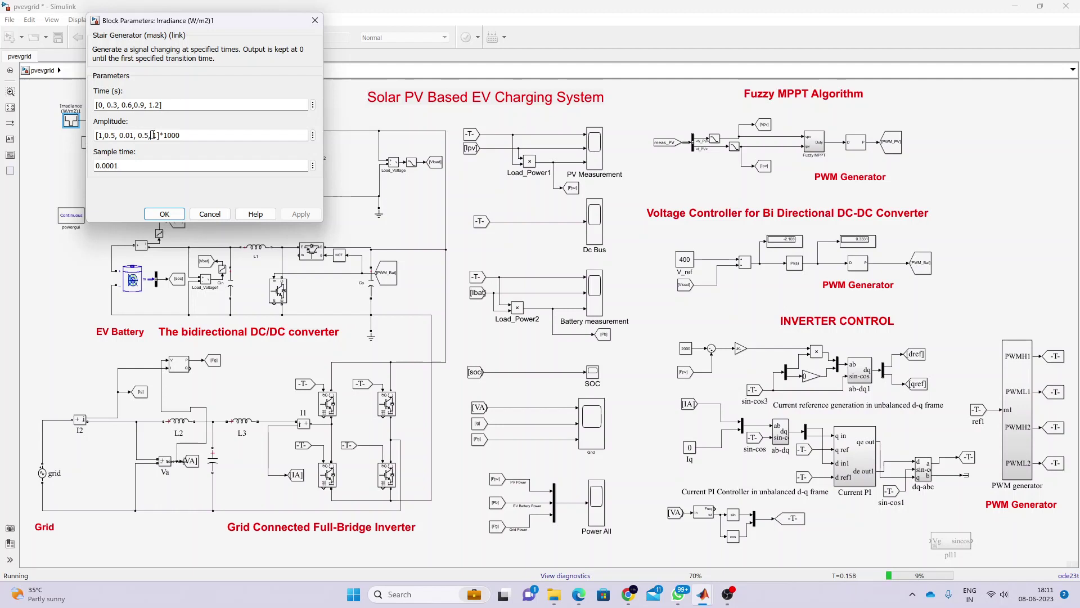
left_click(163, 214)
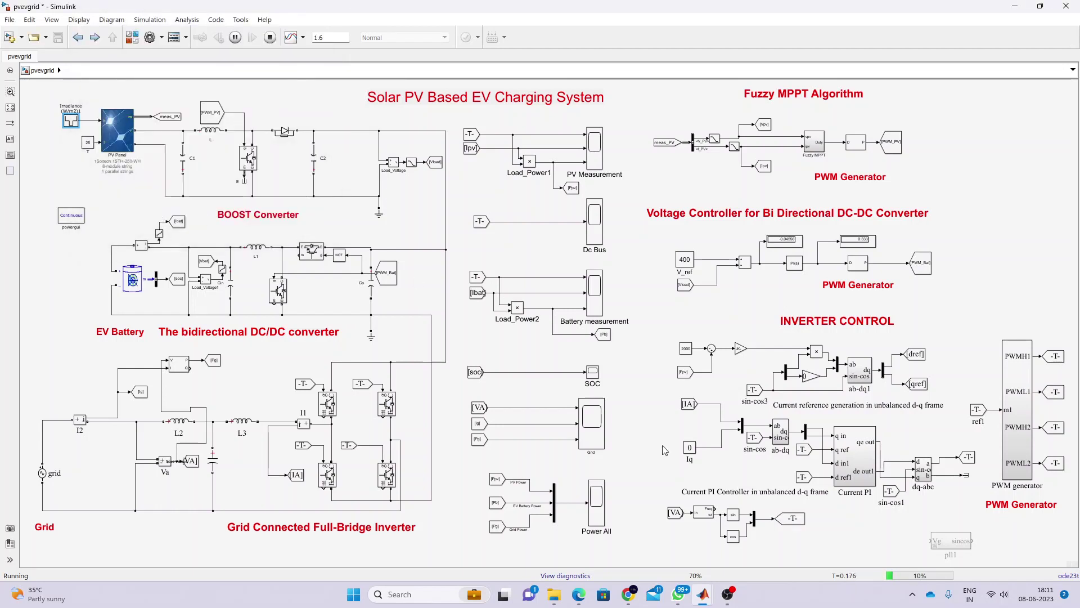
Step: Bring the Battery measurement, Dc Bus, Grid, PV Measurement, Power All and SOC scopes back over the model to watch the running simulation
mouse_move(704, 594)
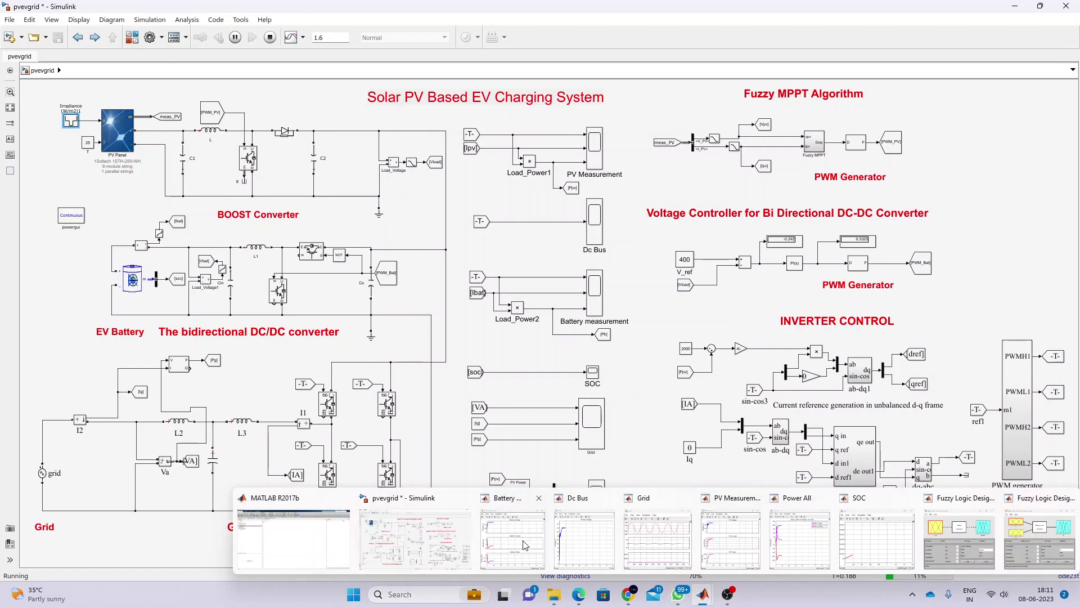
left_click(523, 545)
left_click(585, 540)
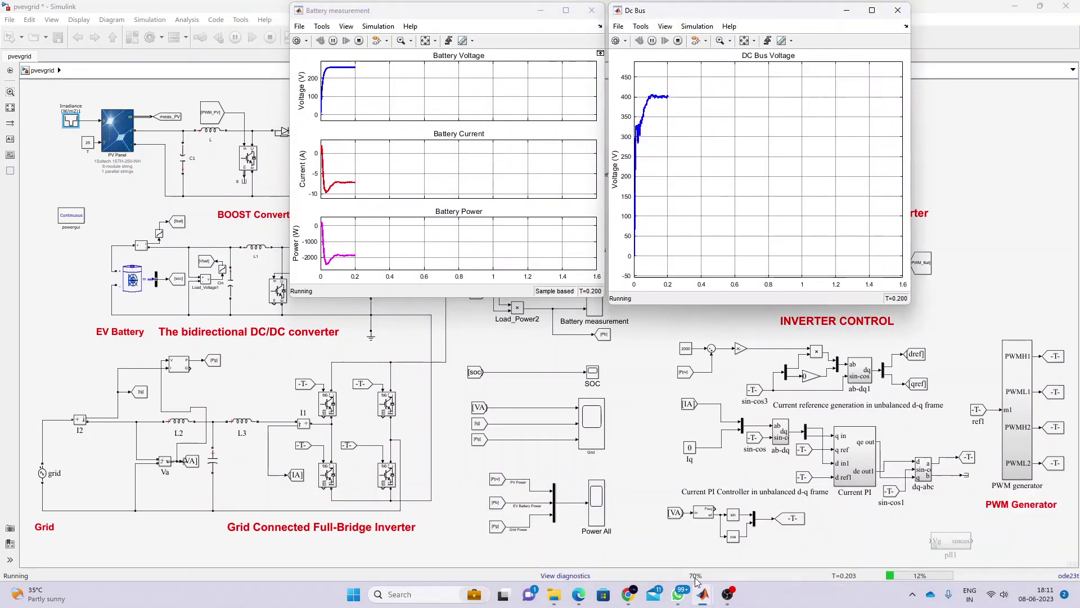
left_click(655, 556)
left_click(720, 561)
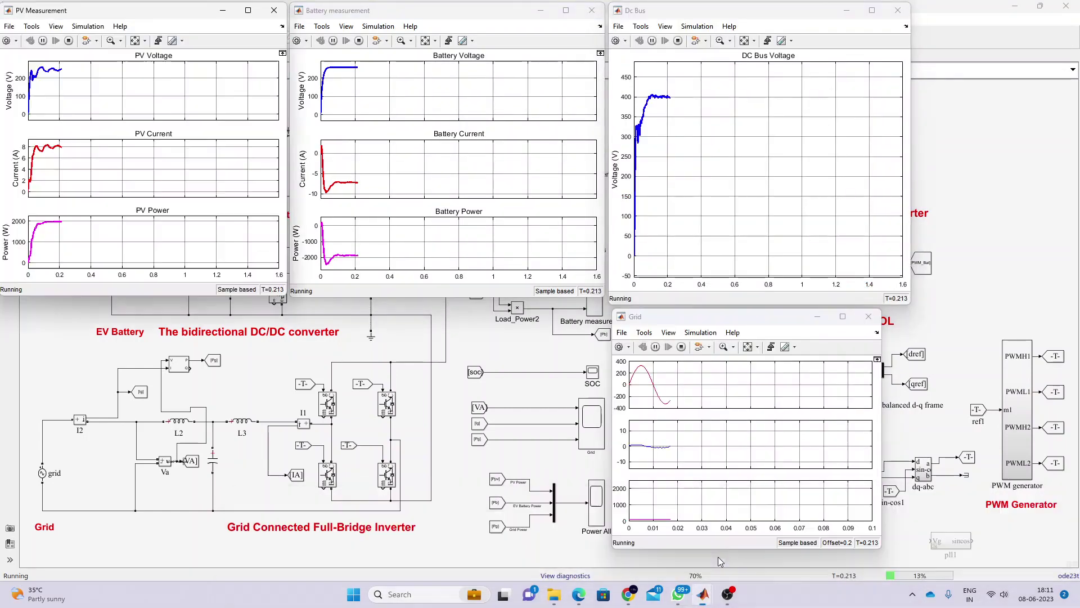
left_click(802, 543)
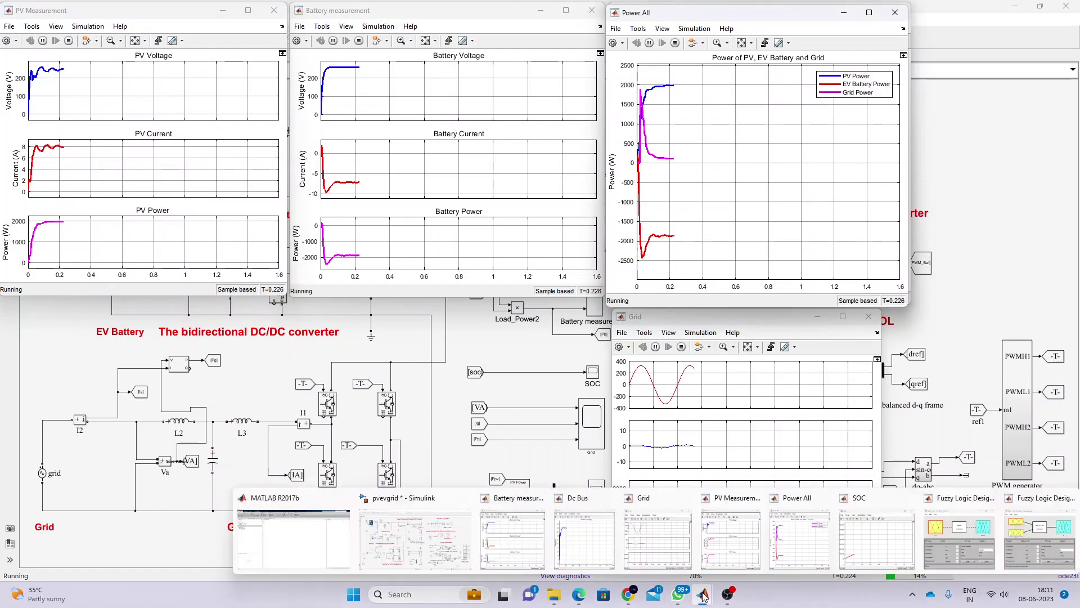
left_click(880, 551)
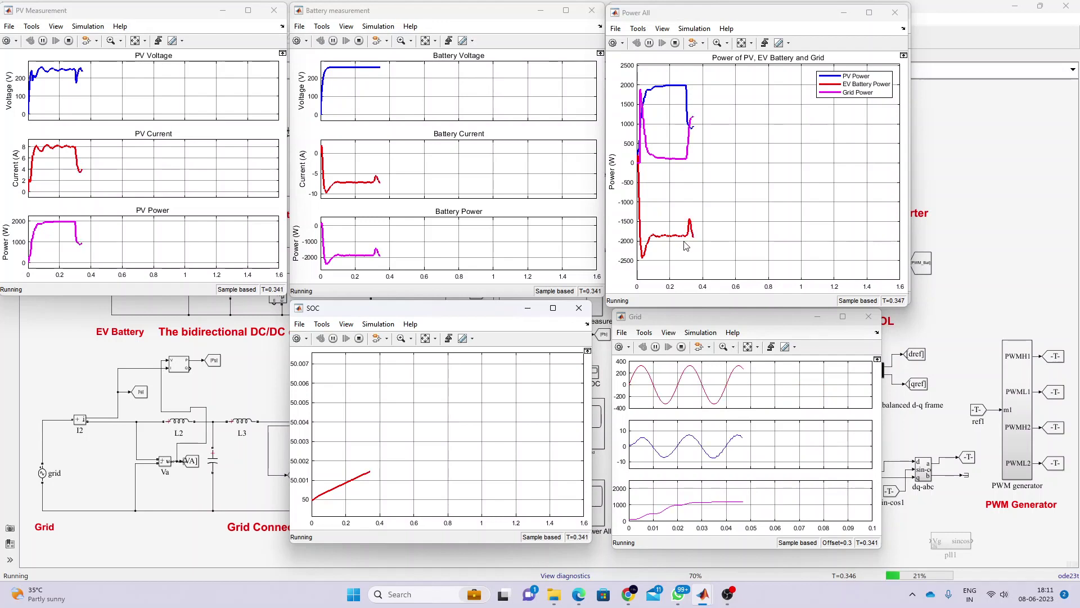
Step: Zoom vertically into the EV Battery Power curve in the Power All scope and rescale the plot to show all curves
left_click(728, 46)
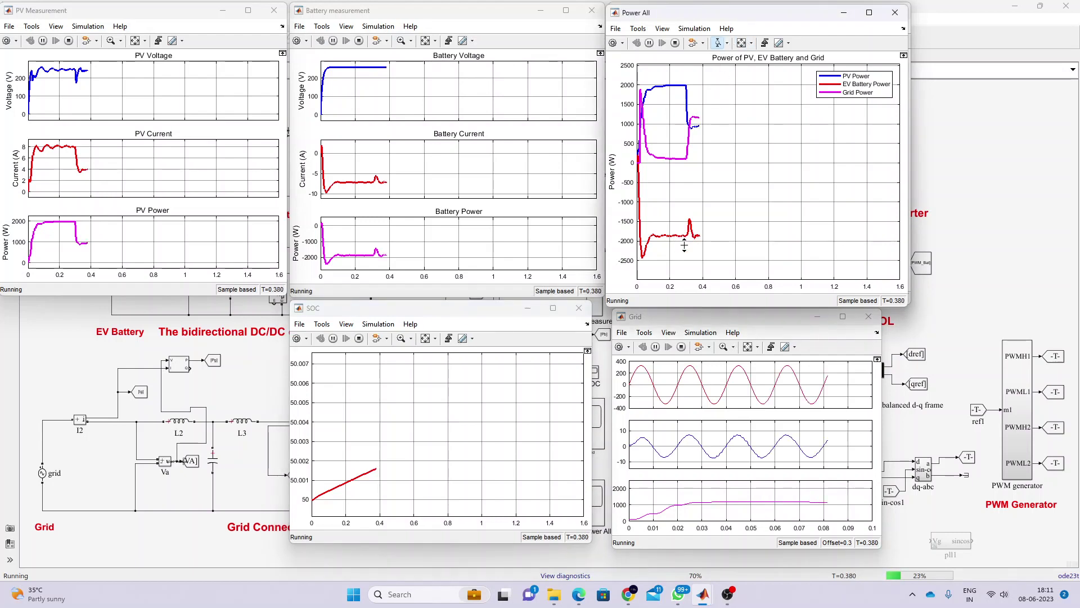
left_click_drag(684, 226, 684, 245)
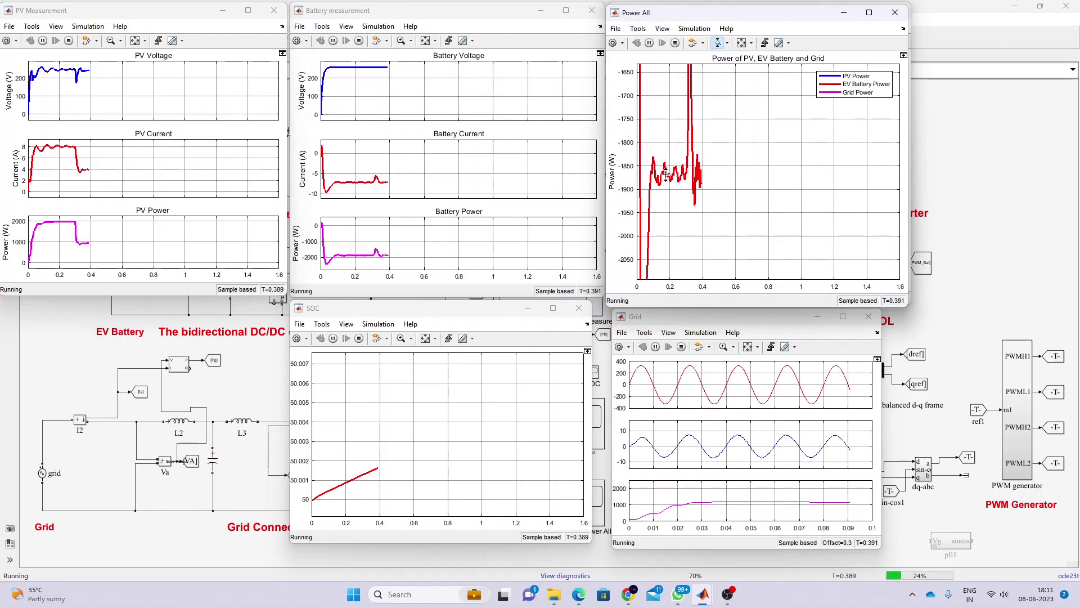
left_click(741, 45)
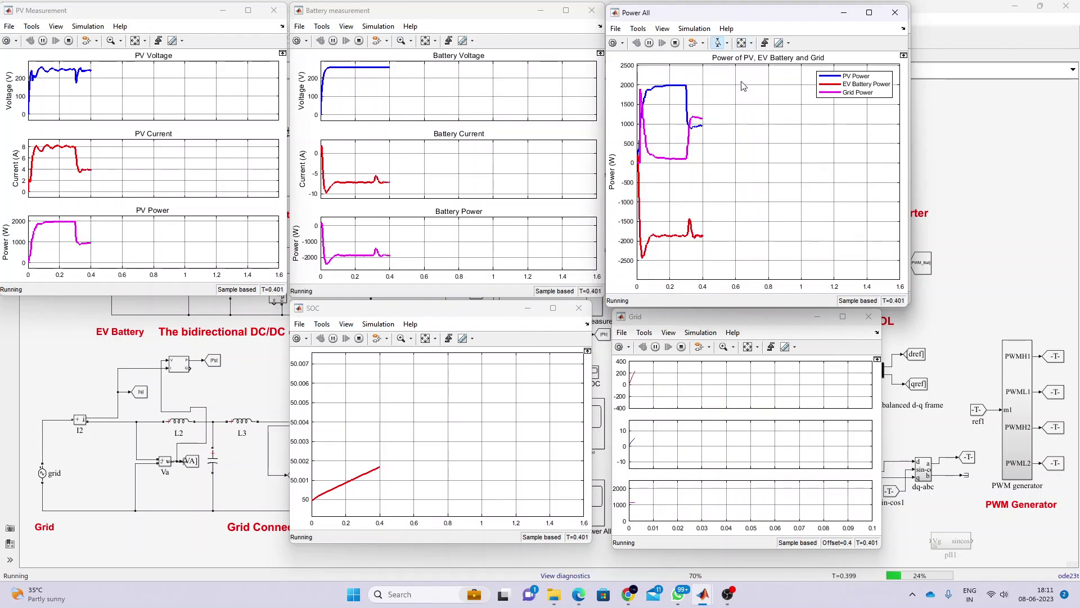